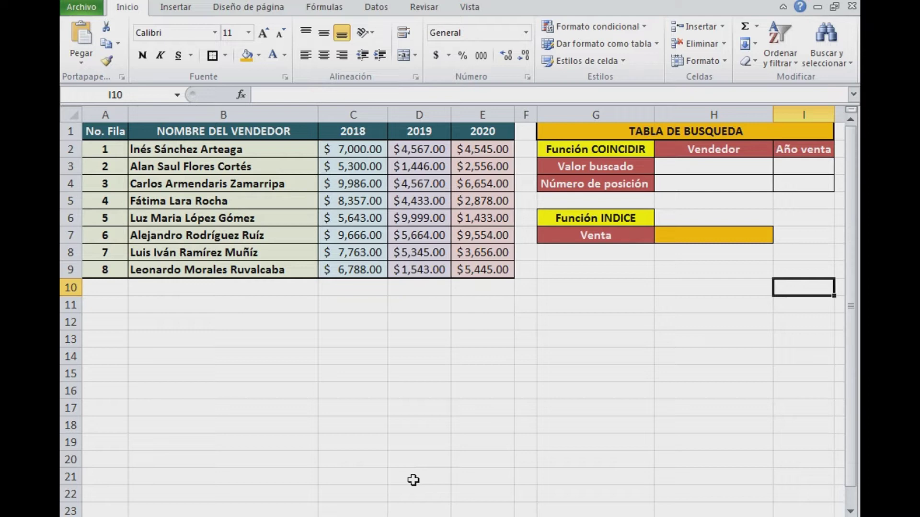
Step: Walk through the 2018, 2019 and 2020 year headers and the list of seller names
{"action": "left_click", "coordinate": [361, 132]}
{"action": "left_click", "coordinate": [437, 137]}
{"action": "left_click", "coordinate": [487, 135]}
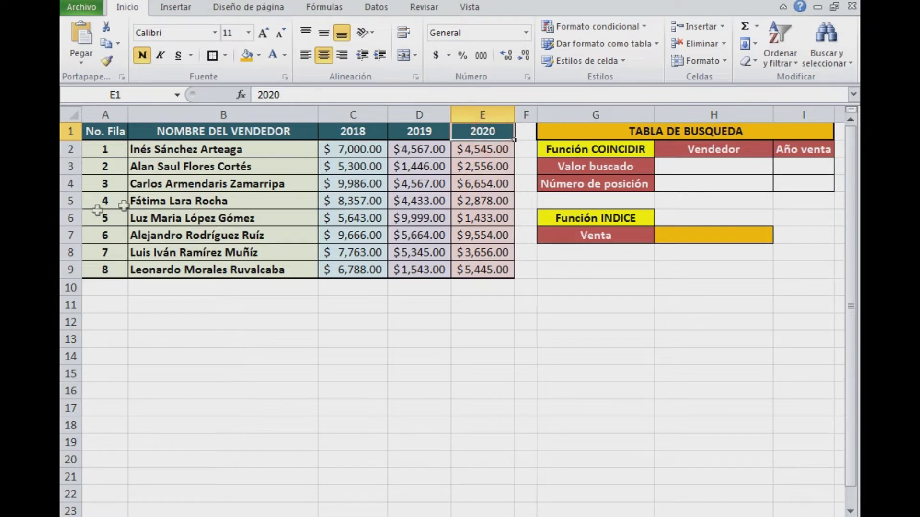
{"action": "left_click", "coordinate": [172, 152]}
{"action": "left_click", "coordinate": [170, 165]}
{"action": "left_click", "coordinate": [160, 150]}
{"action": "left_click", "coordinate": [163, 169]}
{"action": "left_click", "coordinate": [165, 184]}
{"action": "left_click", "coordinate": [168, 201]}
{"action": "left_click", "coordinate": [165, 217]}
{"action": "left_click", "coordinate": [167, 234]}
{"action": "left_click", "coordinate": [170, 268]}
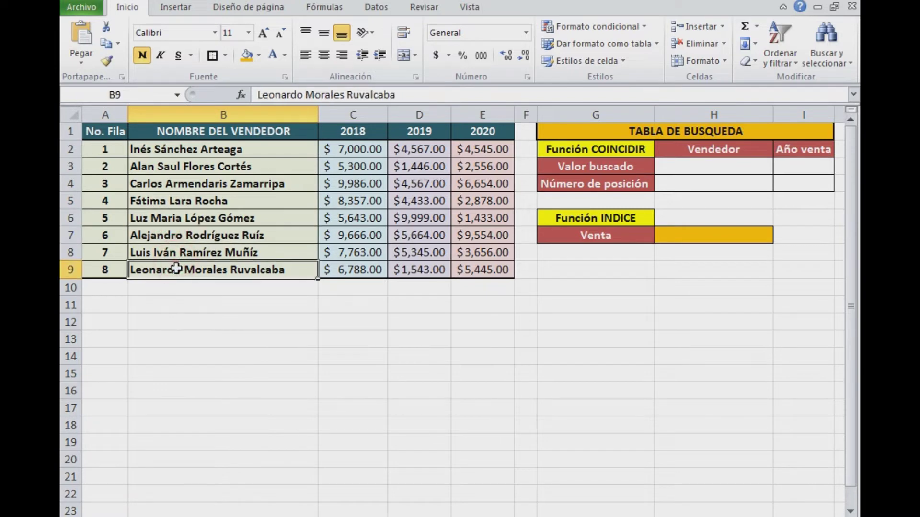
Step: Point out the first seller's sales, the seller and year search cells, Venta, and the COINCIDIR/INDICE sections
{"action": "left_click", "coordinate": [366, 149]}
{"action": "left_click", "coordinate": [424, 149]}
{"action": "left_click", "coordinate": [481, 149]}
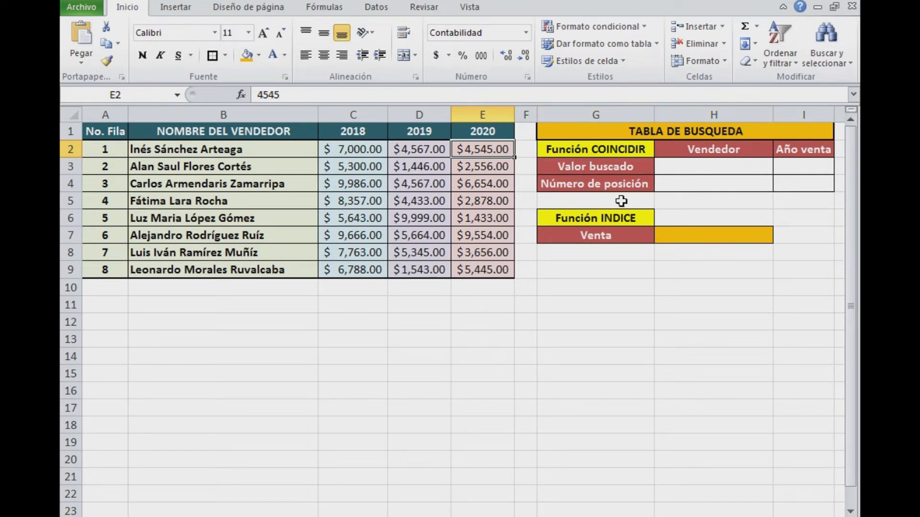
{"action": "left_click", "coordinate": [704, 166]}
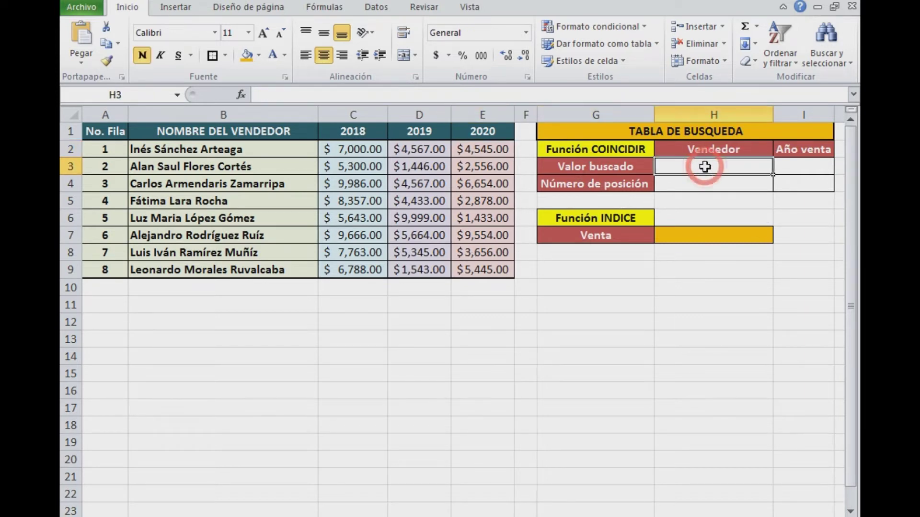
{"action": "left_click", "coordinate": [809, 163]}
{"action": "left_click", "coordinate": [699, 237]}
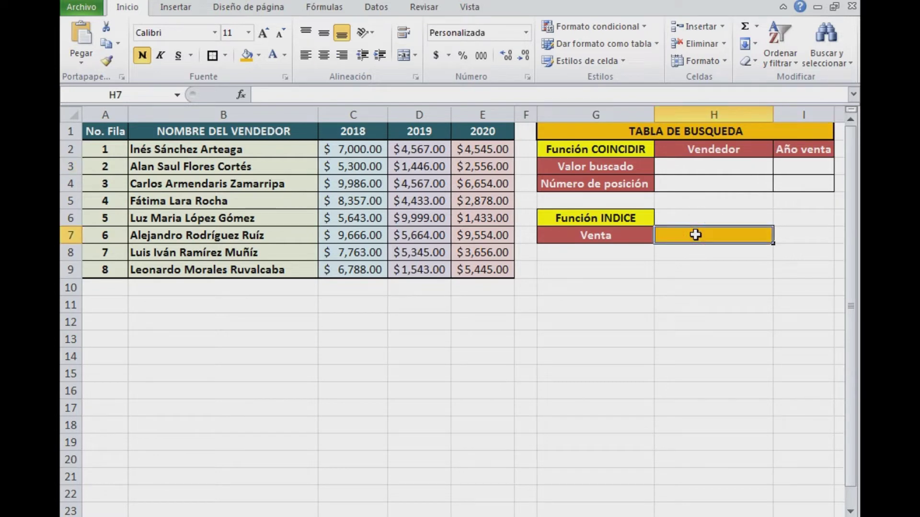
{"action": "left_click", "coordinate": [587, 149]}
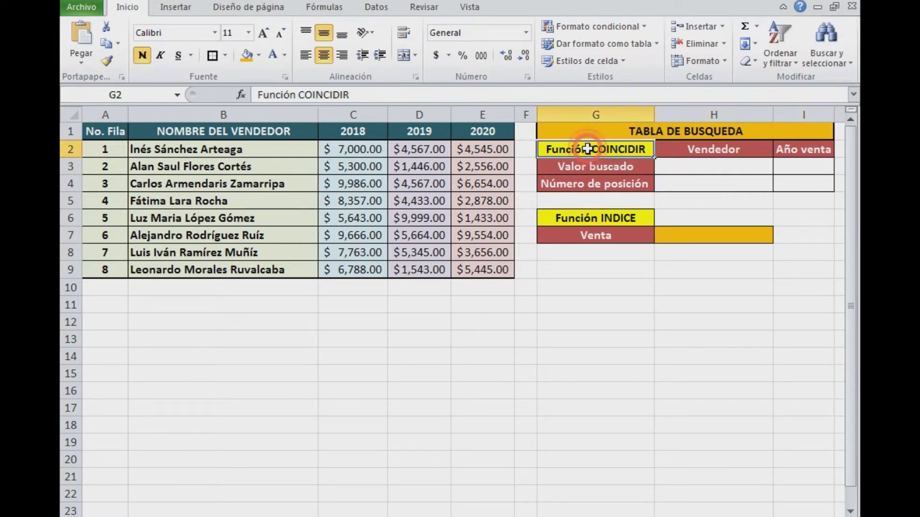
{"action": "left_click", "coordinate": [622, 221]}
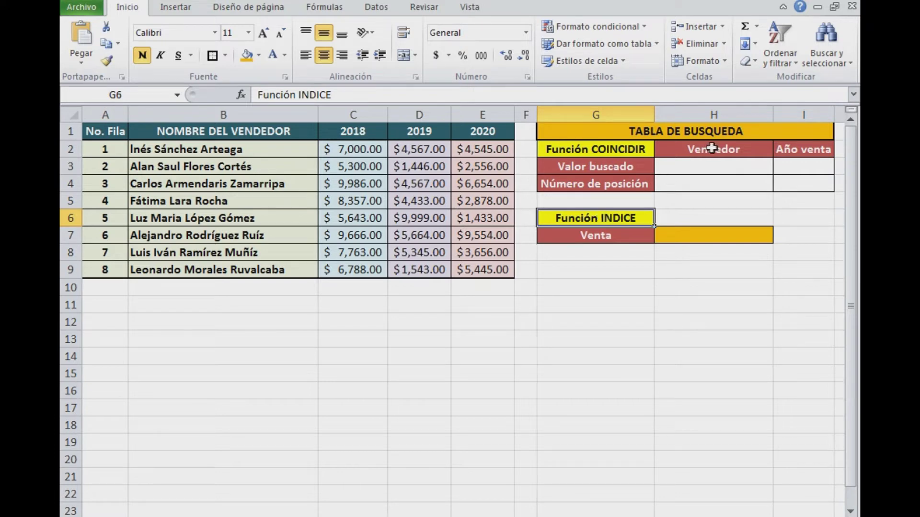
{"action": "left_click", "coordinate": [702, 164]}
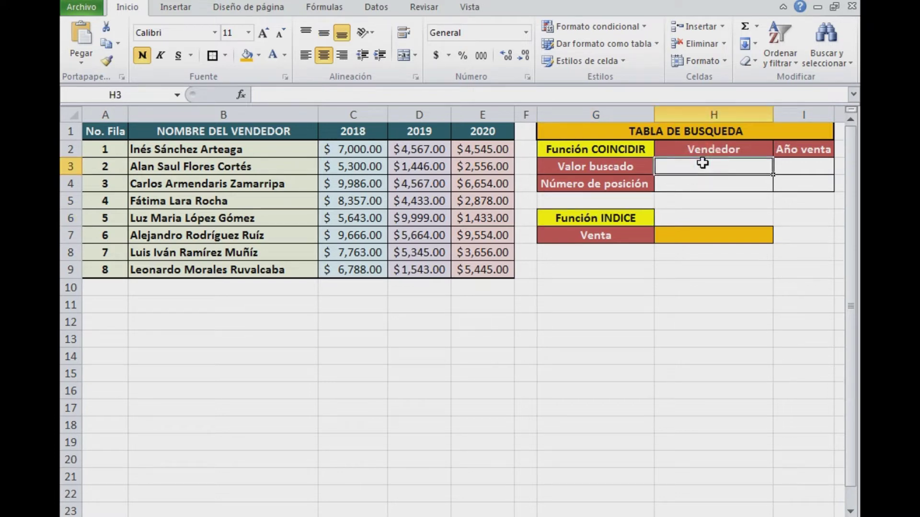
{"action": "left_click", "coordinate": [795, 164]}
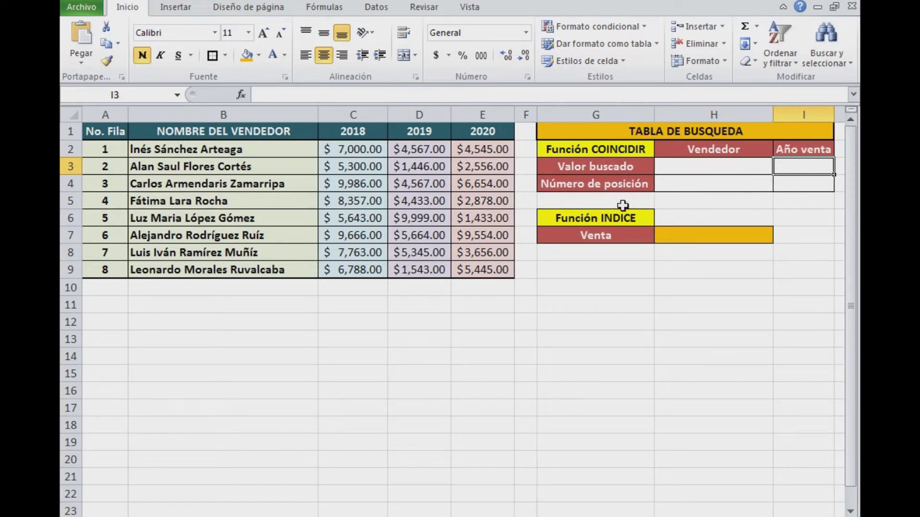
{"action": "left_click", "coordinate": [729, 239]}
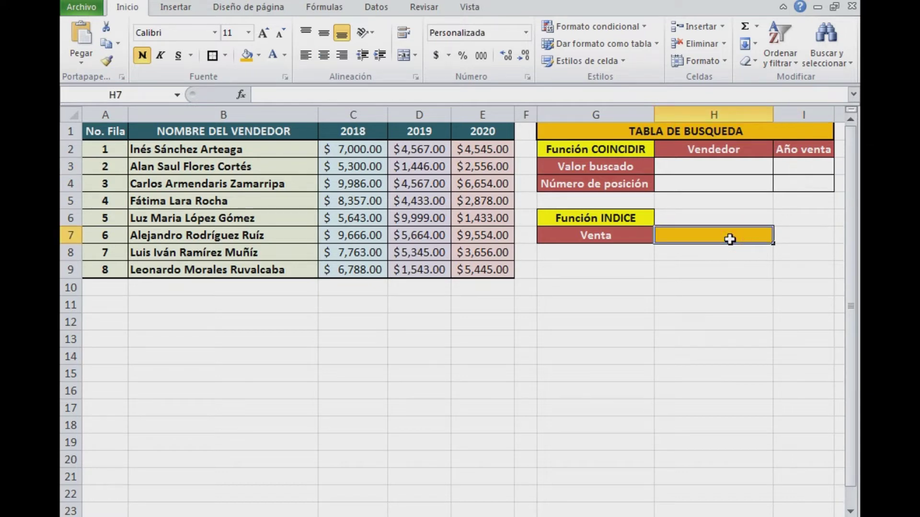
{"action": "left_click", "coordinate": [795, 174]}
Step: Enter the first seller's full name in H3 and 2019 as the sale year in I3
{"action": "left_click", "coordinate": [733, 165]}
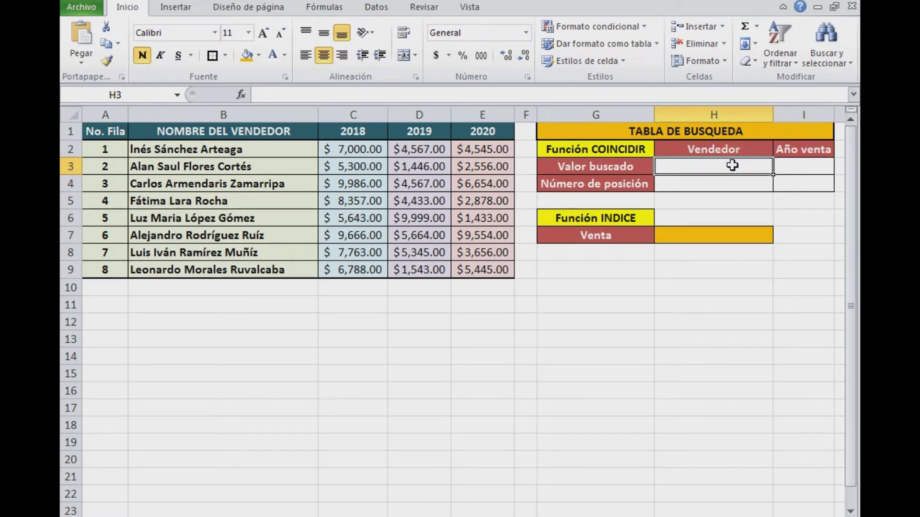
{"action": "type", "text": "Inés "}
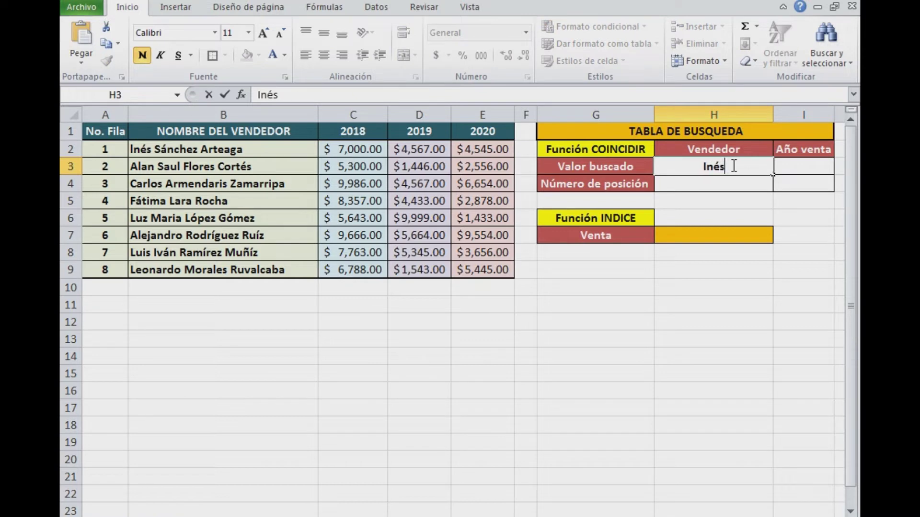
{"action": "type", "text": "Saan"}
{"action": "key", "text": "BackSpace"}
{"action": "key", "text": "BackSpace"}
{"action": "key", "text": "BackSpace"}
{"action": "type", "text": "ánchez "}
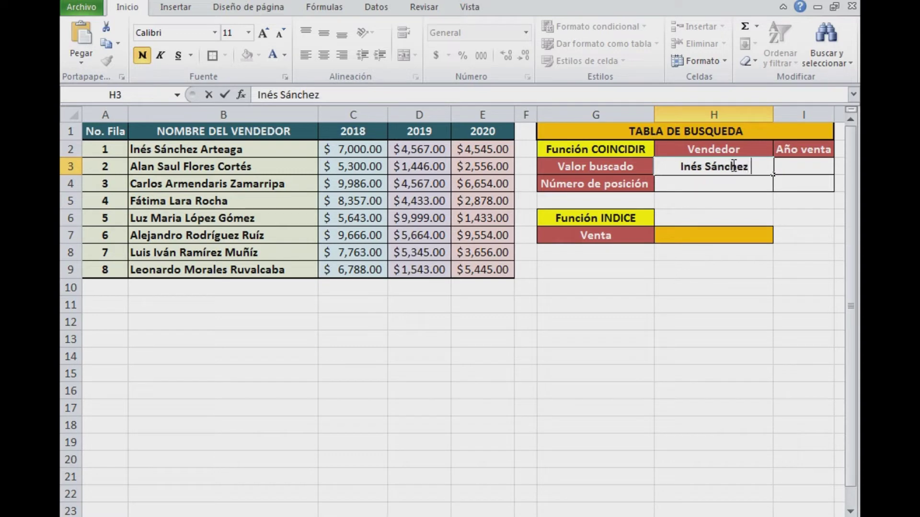
{"action": "type", "text": "Arteaga"}
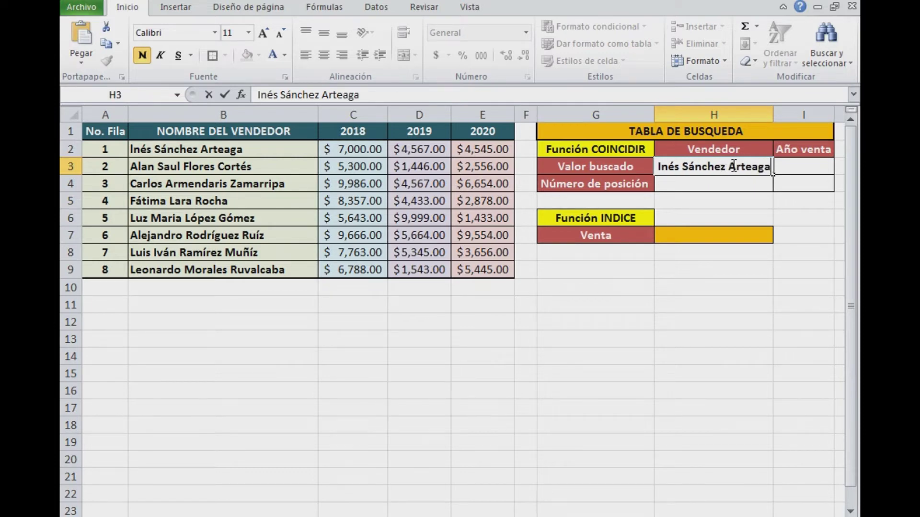
{"action": "left_click", "coordinate": [753, 286]}
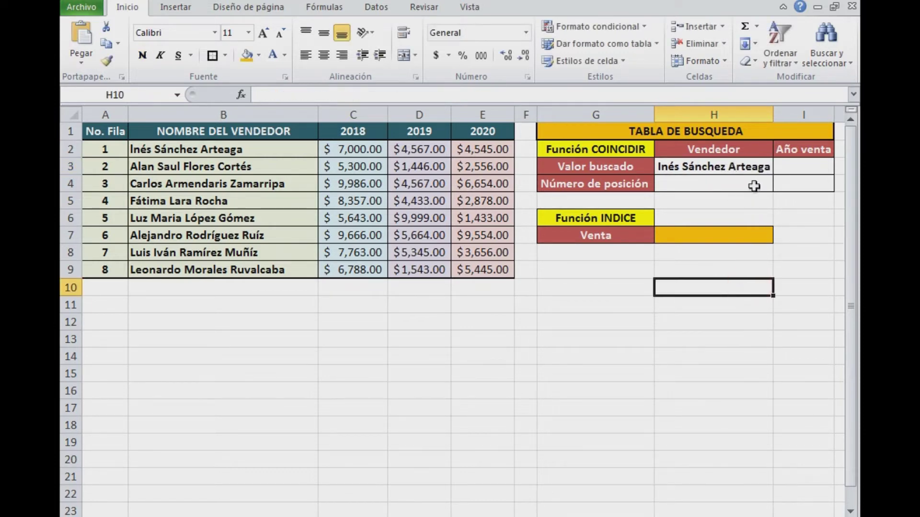
{"action": "left_click", "coordinate": [806, 169]}
{"action": "type", "text": "2019"}
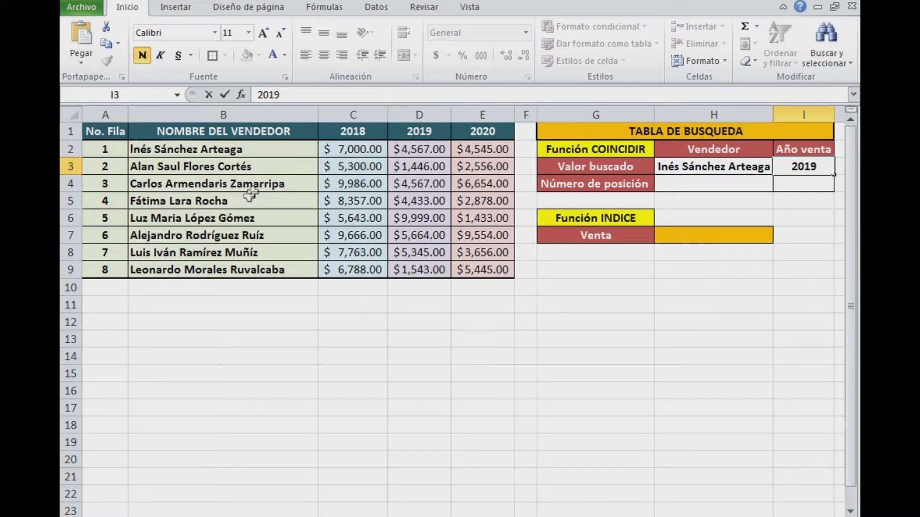
{"action": "left_click", "coordinate": [760, 212]}
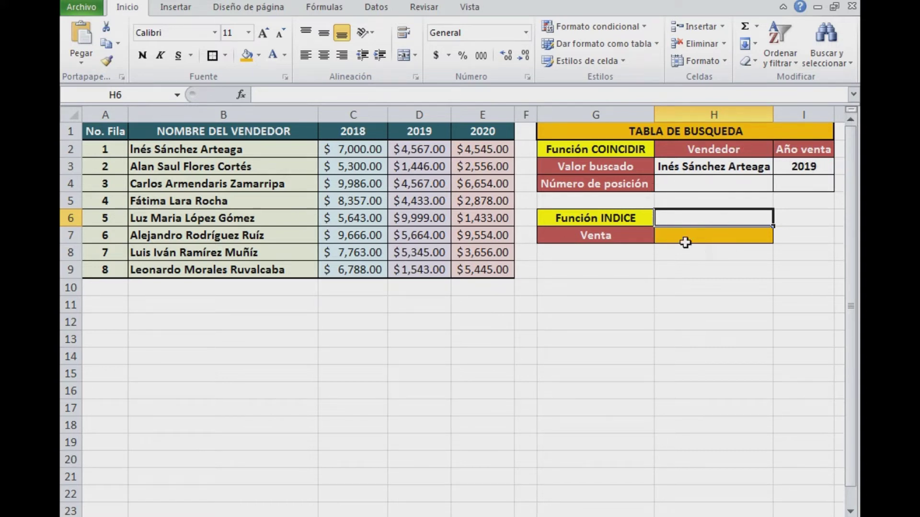
Step: In H4, enter =COINCIDIR(H3,$B$2:$B$9,0) to find the seller's row position
{"action": "left_click", "coordinate": [718, 184]}
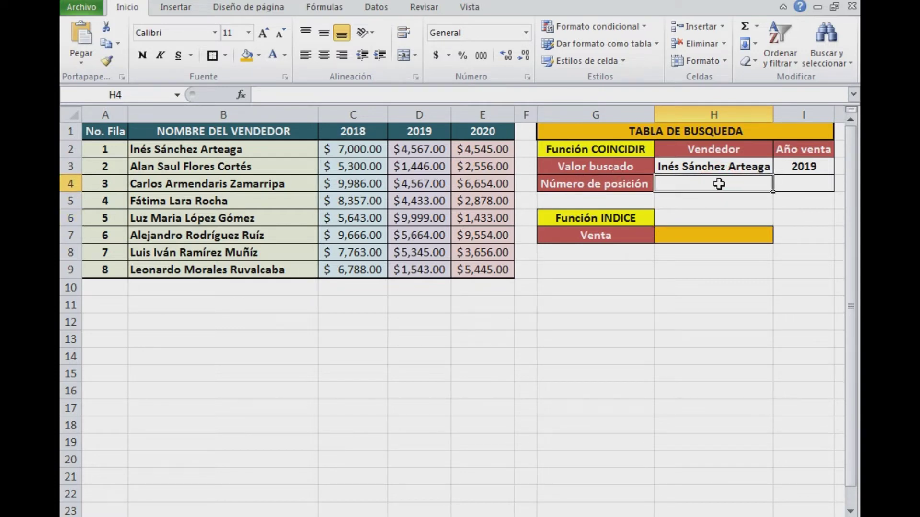
{"action": "type", "text": "="}
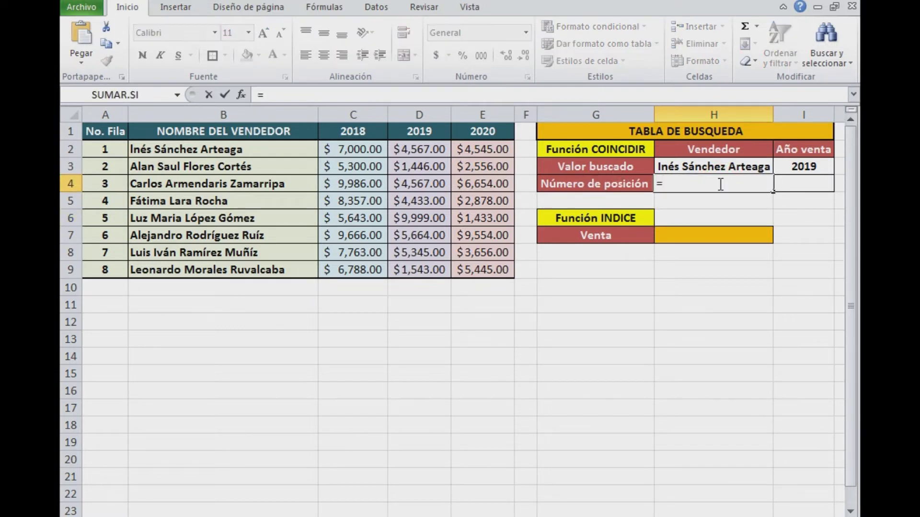
{"action": "type", "text": "coi"}
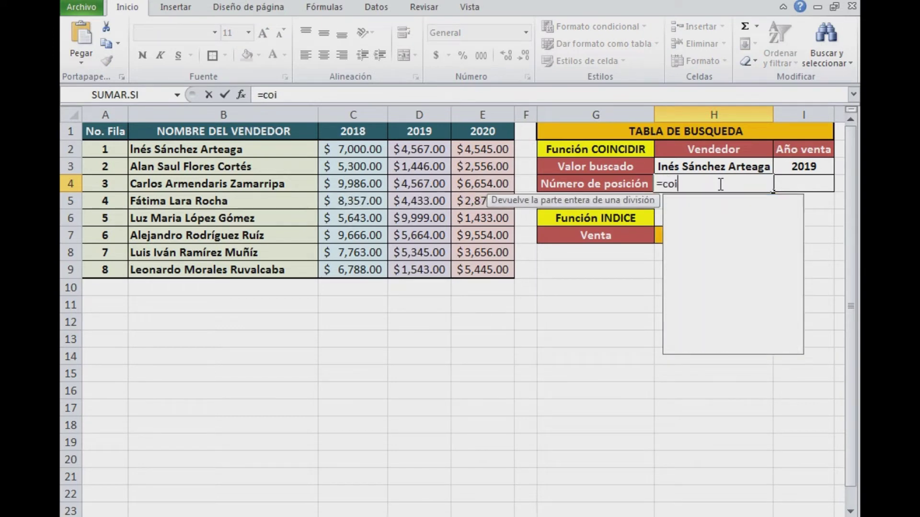
{"action": "type", "text": "ncidir"}
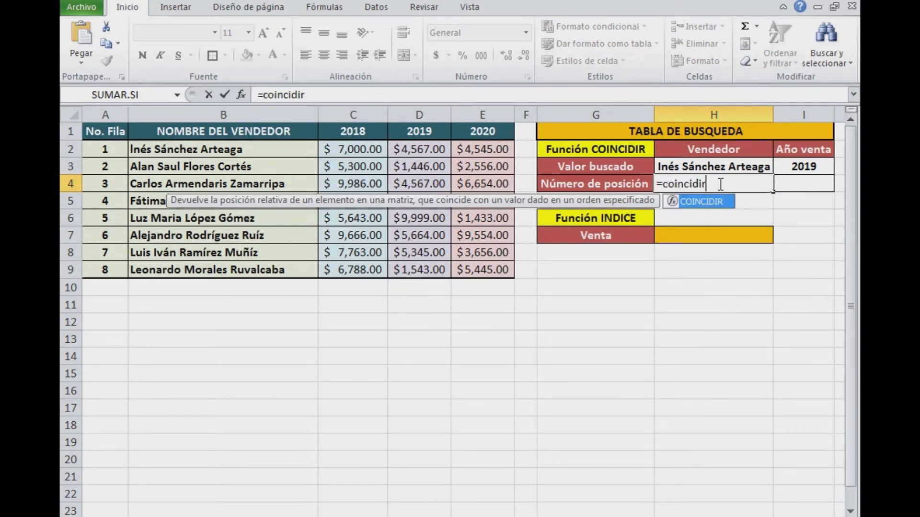
{"action": "type", "text": "("}
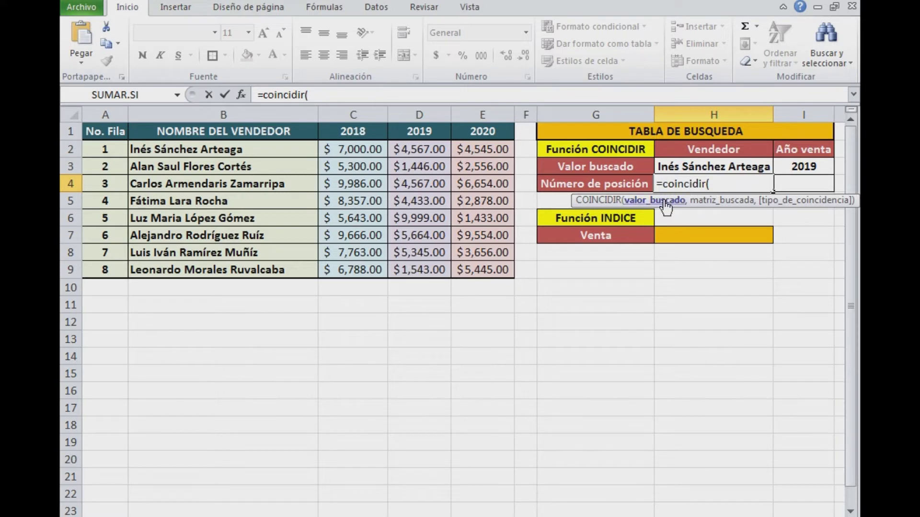
{"action": "left_click", "coordinate": [720, 168]}
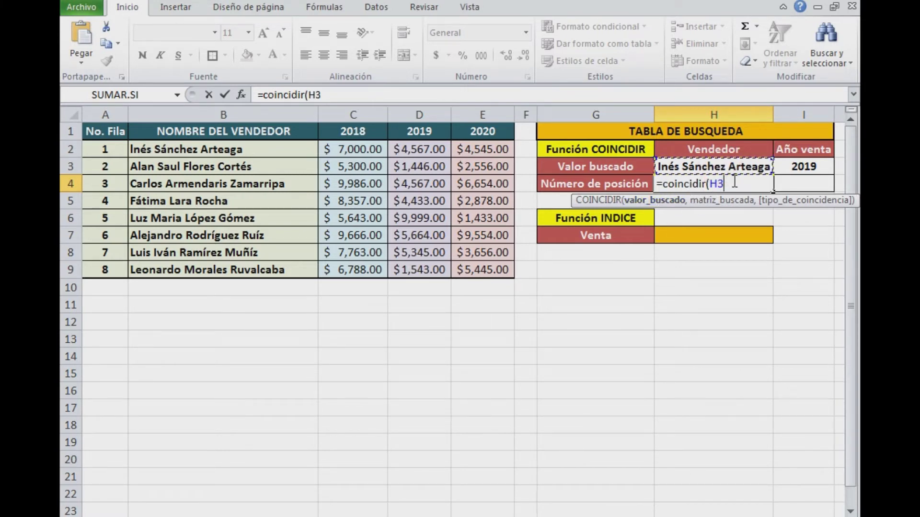
{"action": "type", "text": ","}
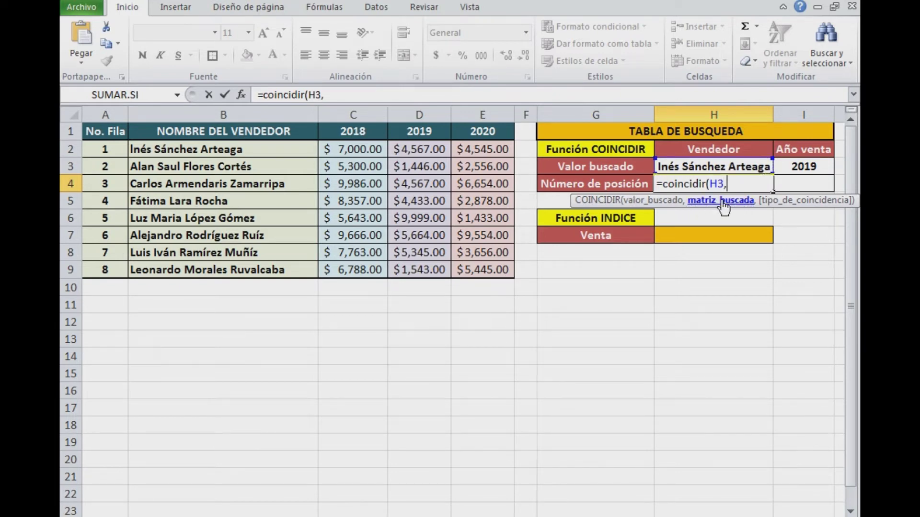
{"action": "left_click_drag", "start_coordinate": [212, 149], "coordinate": [211, 270]}
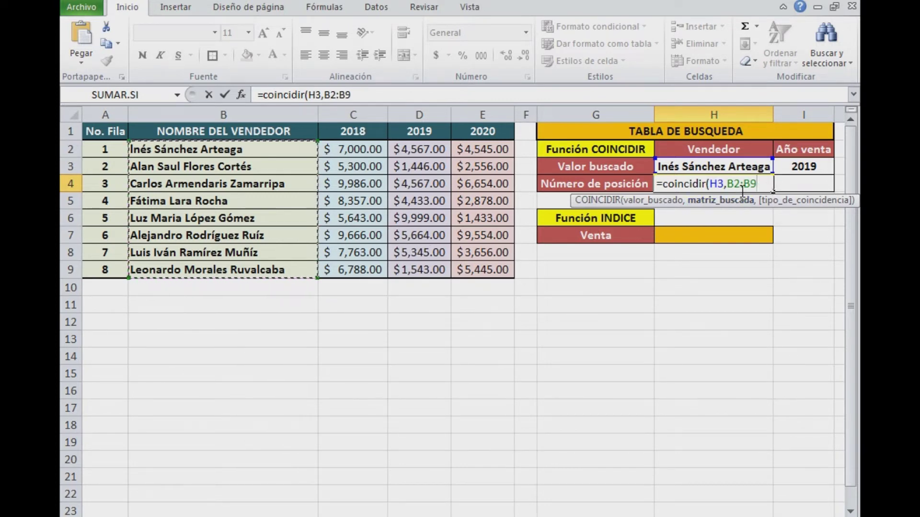
{"action": "key", "text": "F4"}
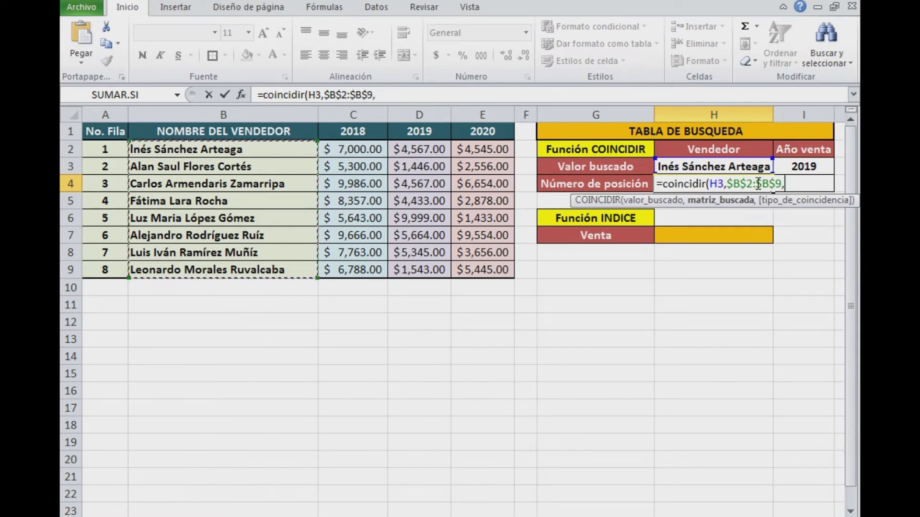
{"action": "type", "text": ","}
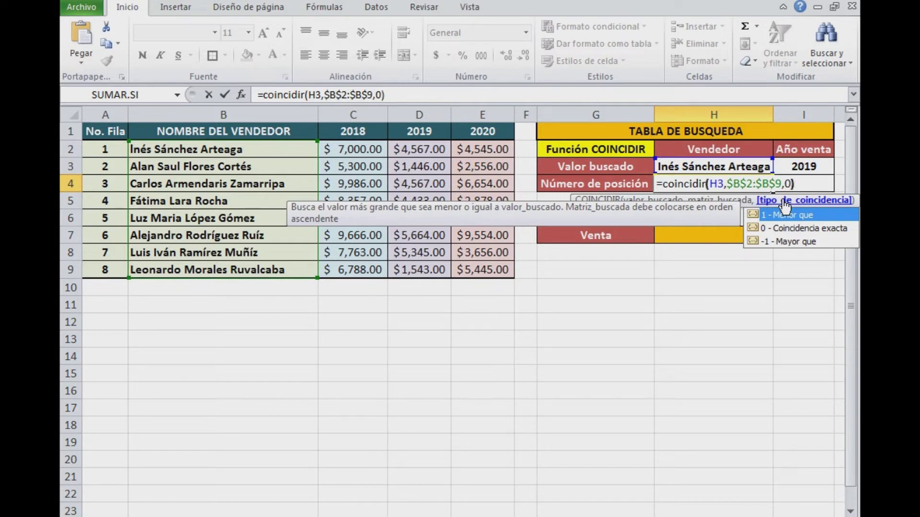
{"action": "key", "text": "Escape"}
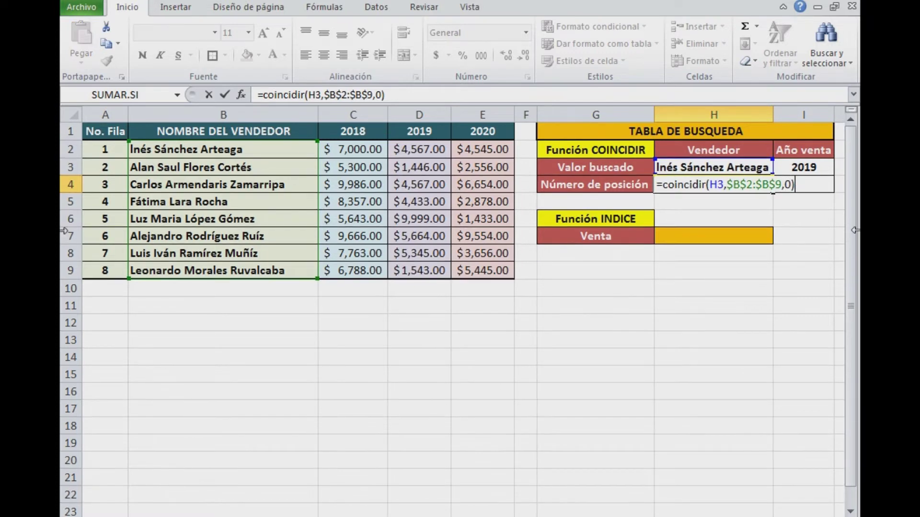
{"action": "key", "text": "Return"}
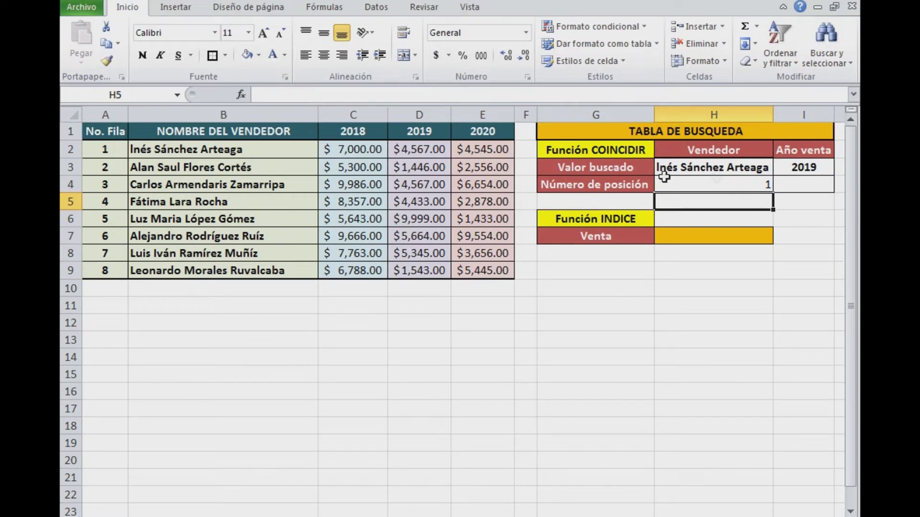
{"action": "left_click", "coordinate": [606, 185]}
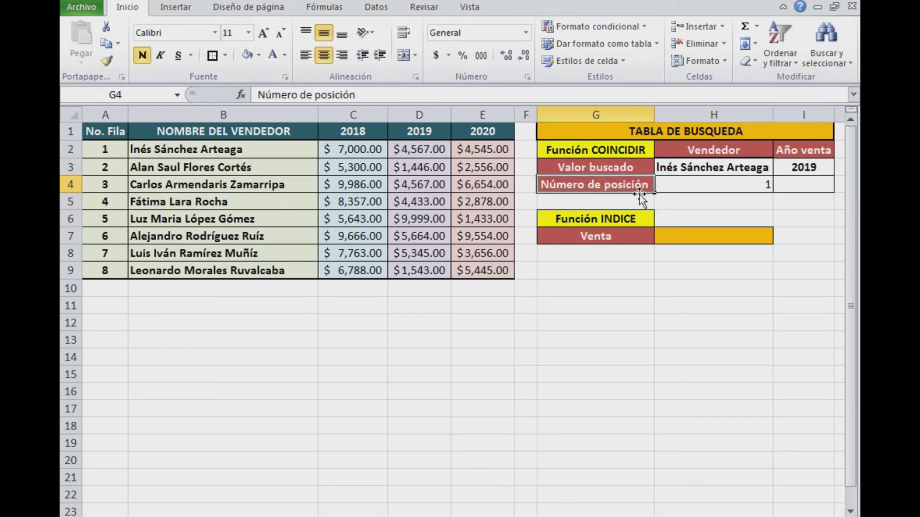
{"action": "left_click", "coordinate": [109, 150]}
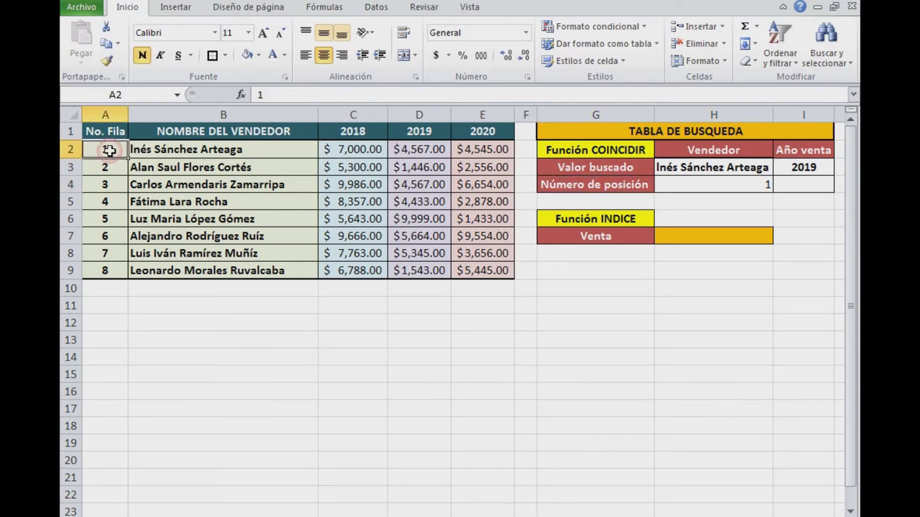
{"action": "left_click", "coordinate": [163, 152]}
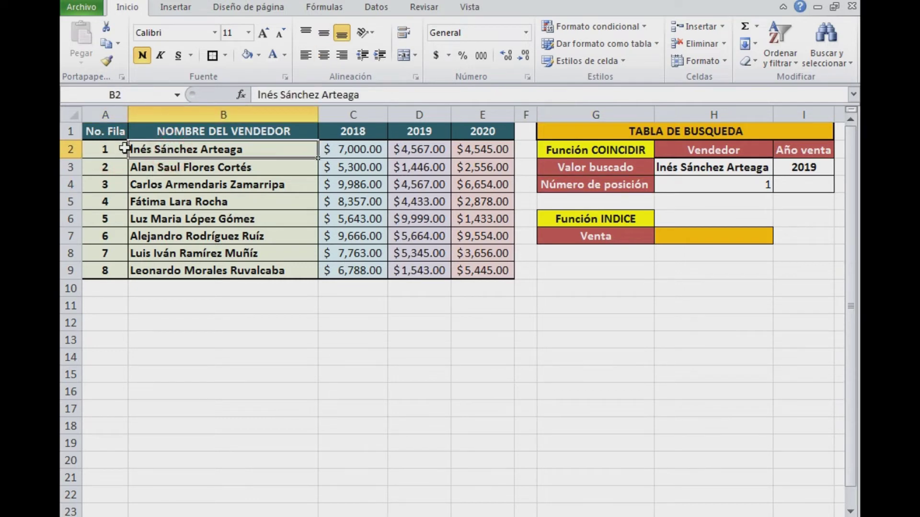
{"action": "left_click", "coordinate": [724, 188]}
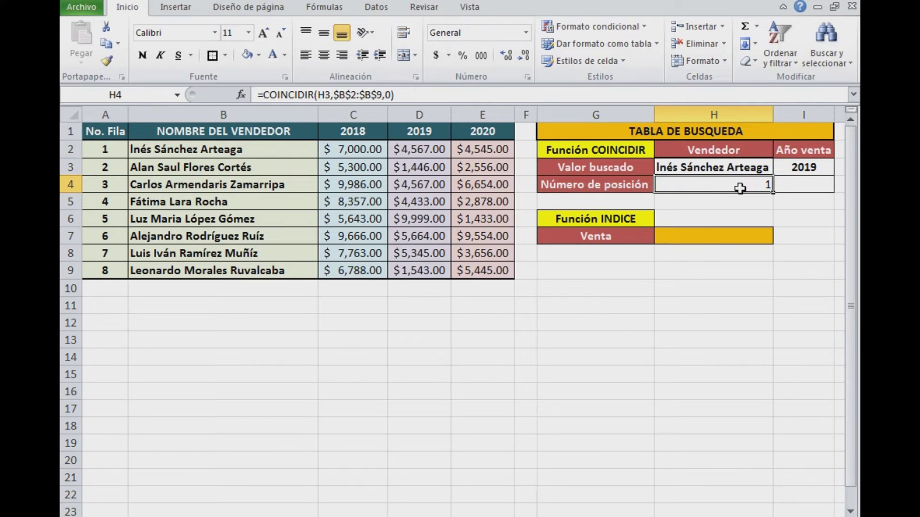
{"action": "left_click", "coordinate": [795, 187]}
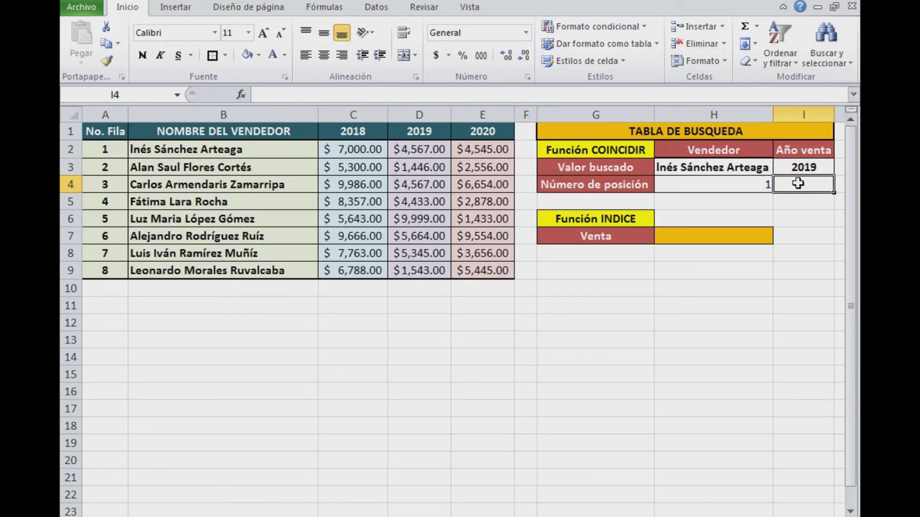
Step: In I4, enter =COINCIDIR(I3,$C$1:$E$1,0) to locate the 2019 column, giving 2
{"action": "type", "text": "=coincidir"}
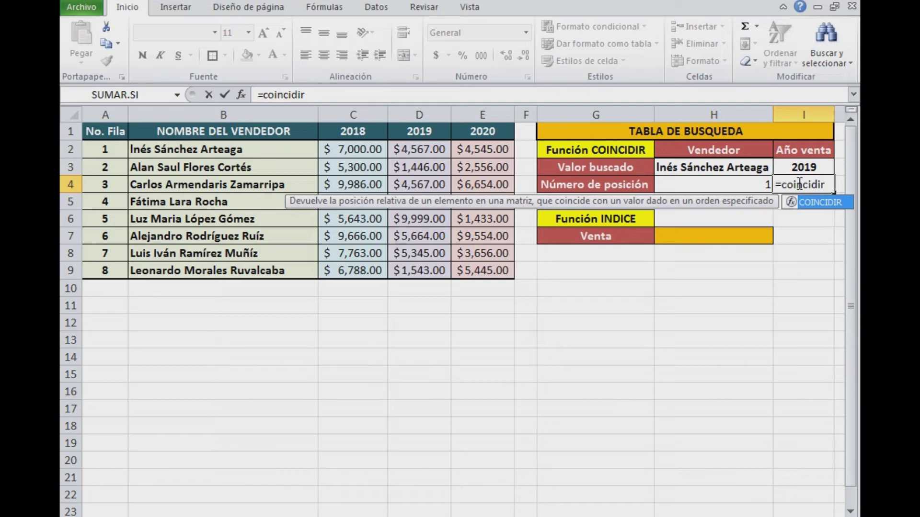
{"action": "type", "text": "("}
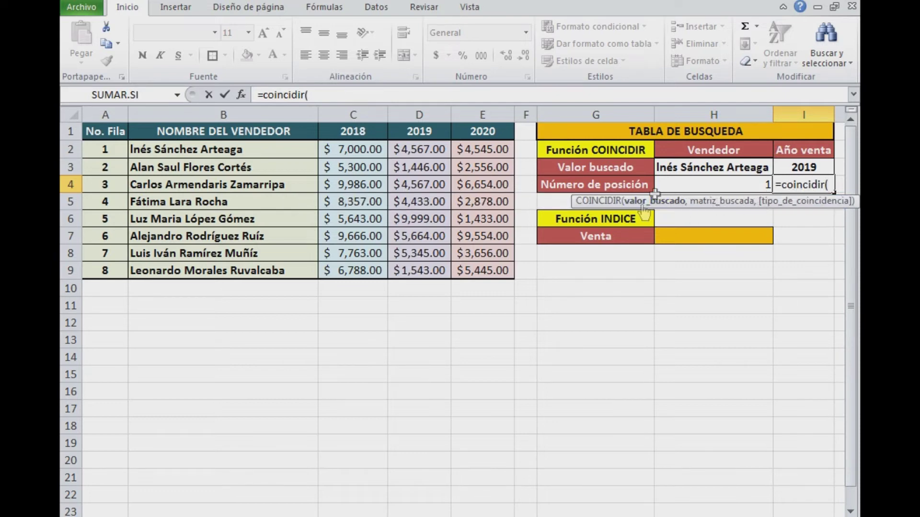
{"action": "left_click", "coordinate": [813, 167]}
{"action": "type", "text": ","}
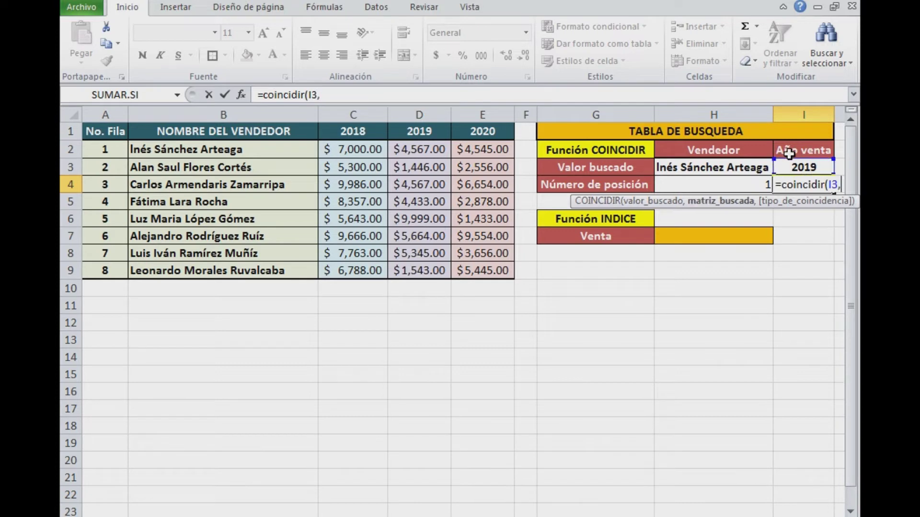
{"action": "left_click_drag", "start_coordinate": [647, 515], "coordinate": [656, 515]}
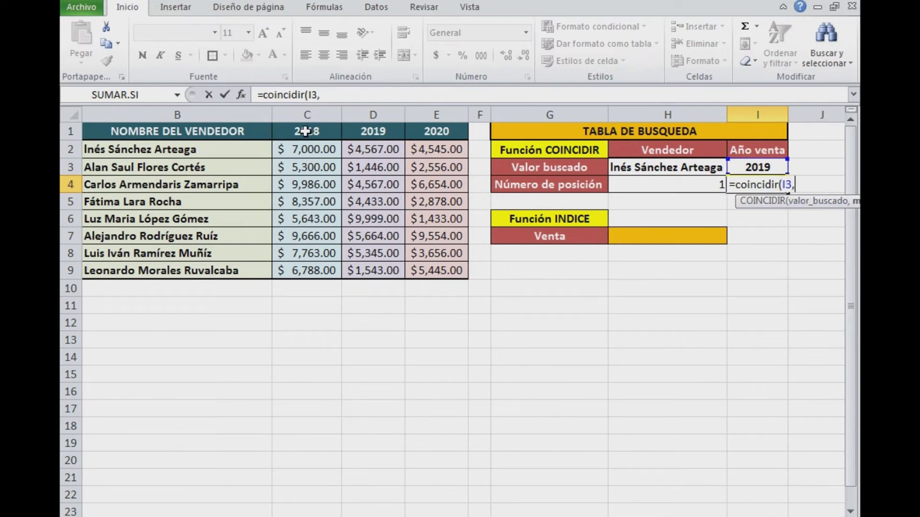
{"action": "left_click_drag", "start_coordinate": [306, 131], "coordinate": [449, 129]}
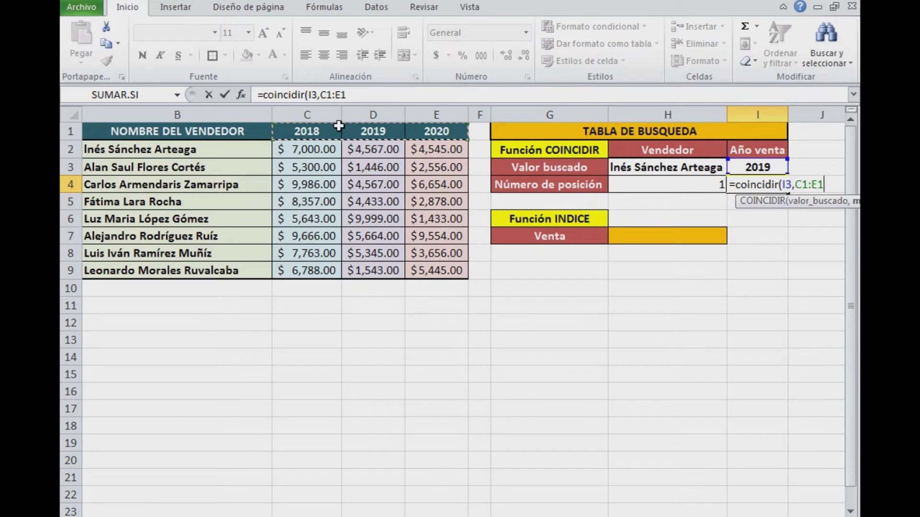
{"action": "key", "text": "F4"}
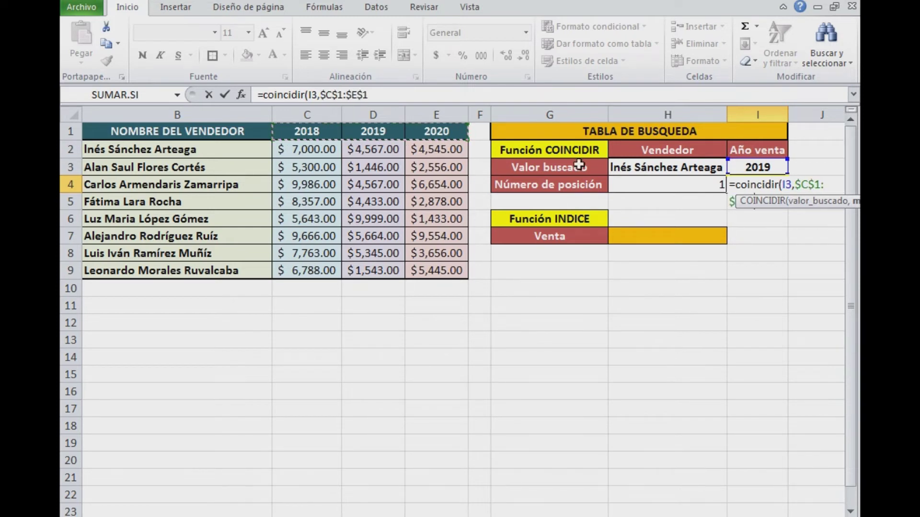
{"action": "left_click_drag", "start_coordinate": [604, 513], "coordinate": [619, 513]}
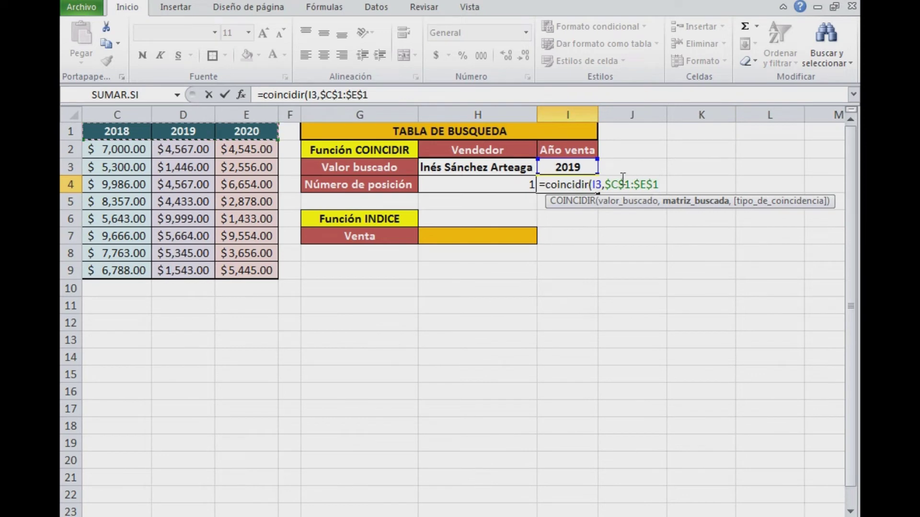
{"action": "type", "text": ",0"}
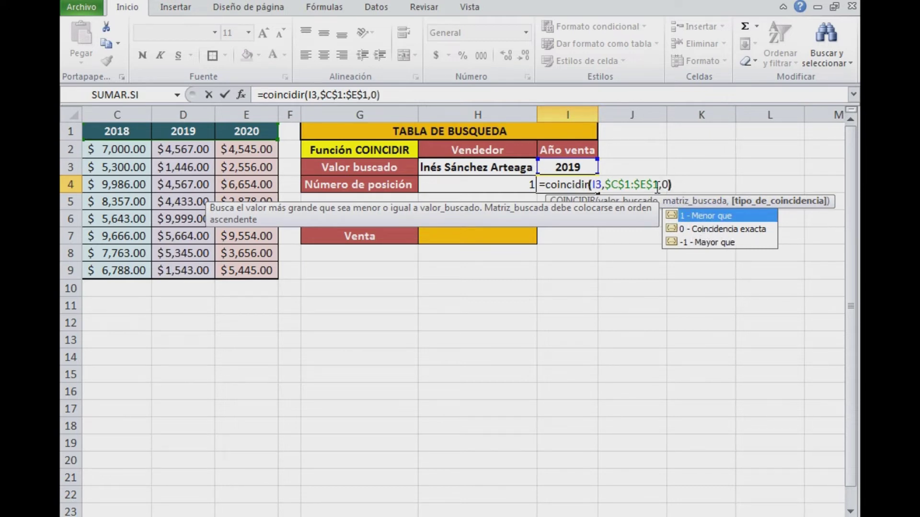
{"action": "key", "text": "Return"}
{"action": "left_click", "coordinate": [564, 184]}
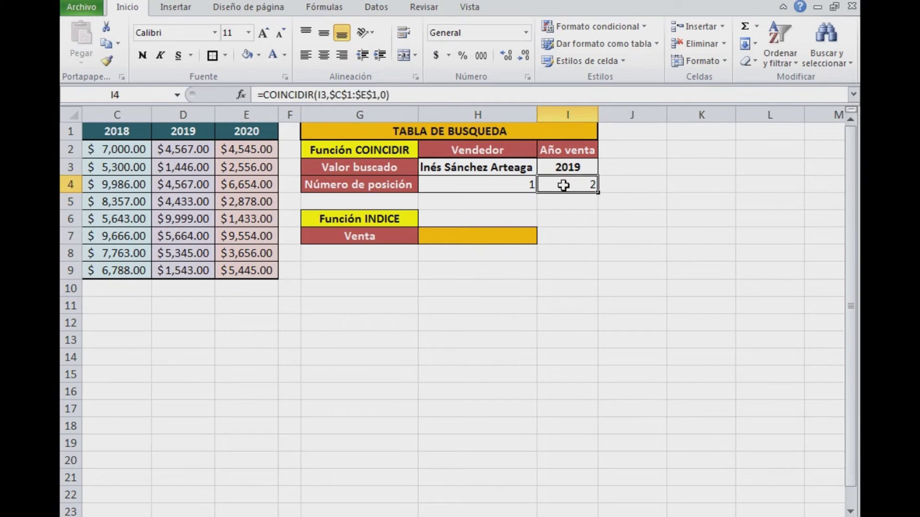
{"action": "scroll", "coordinate": [617, 503], "scroll_direction": "left", "scroll_amount": 2}
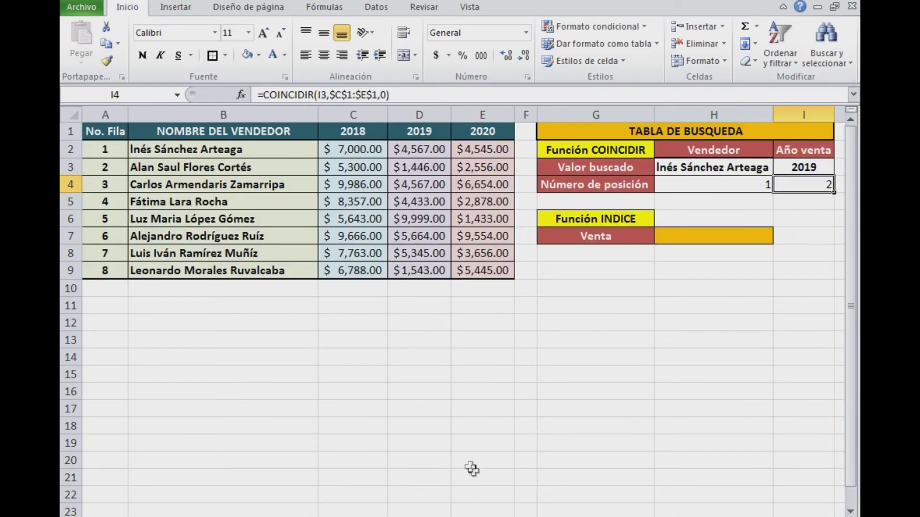
{"action": "left_click", "coordinate": [351, 115]}
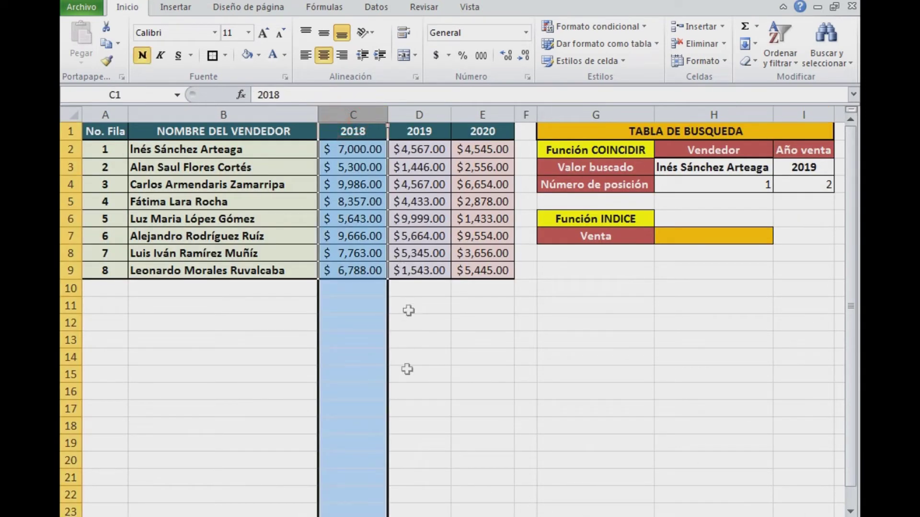
{"action": "left_click", "coordinate": [437, 113]}
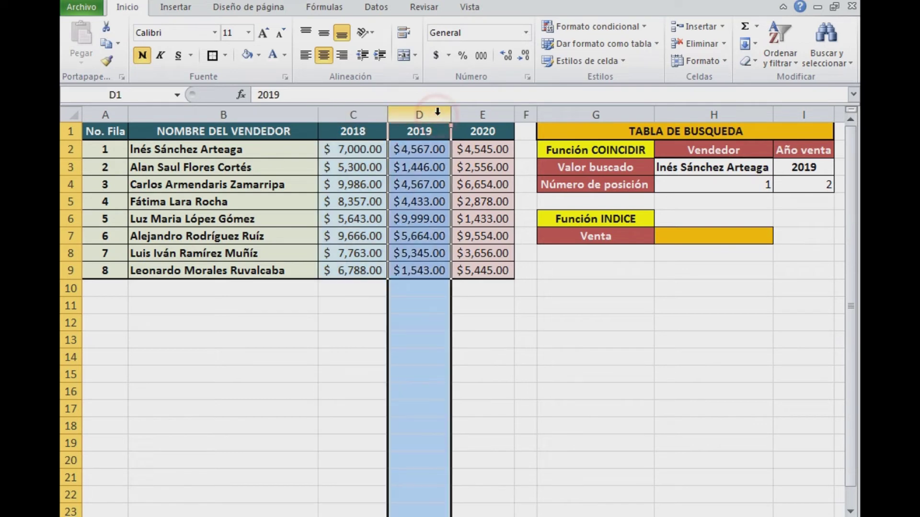
{"action": "left_click", "coordinate": [484, 114]}
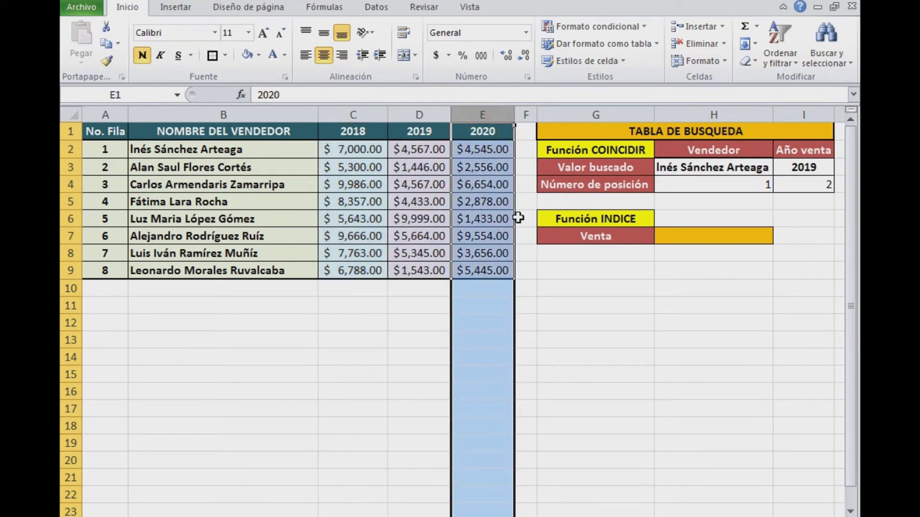
{"action": "left_click", "coordinate": [809, 186]}
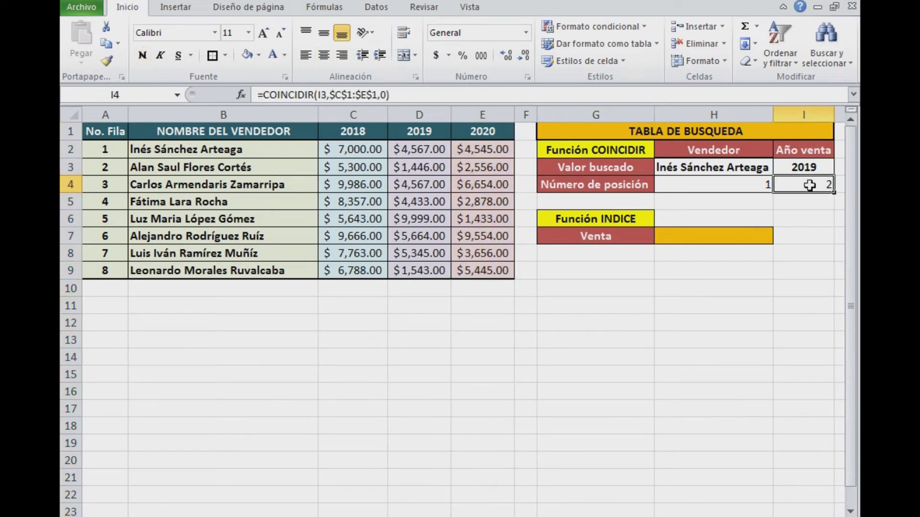
{"action": "left_click", "coordinate": [809, 170]}
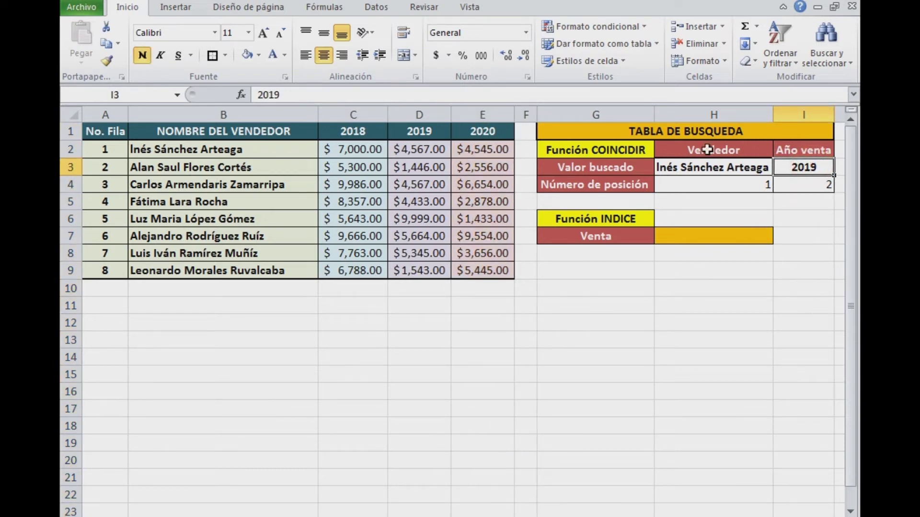
{"action": "left_click", "coordinate": [708, 184]}
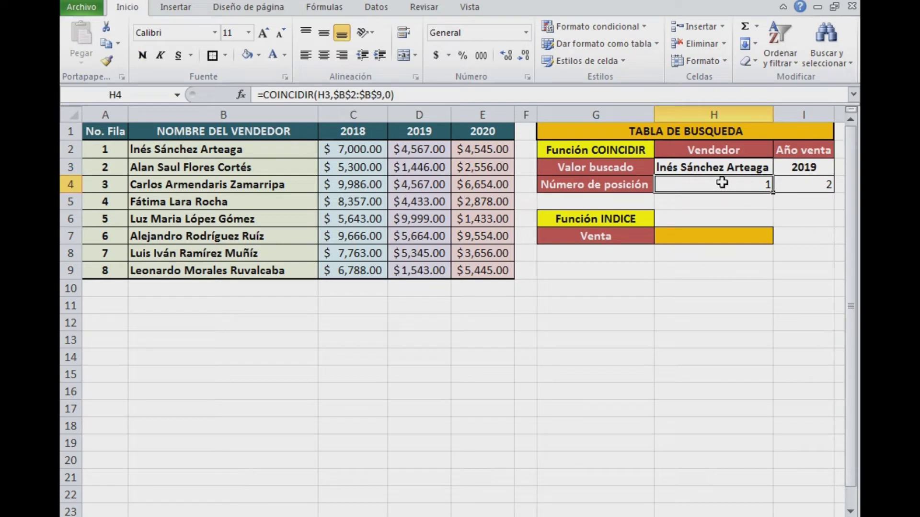
{"action": "left_click", "coordinate": [100, 149]}
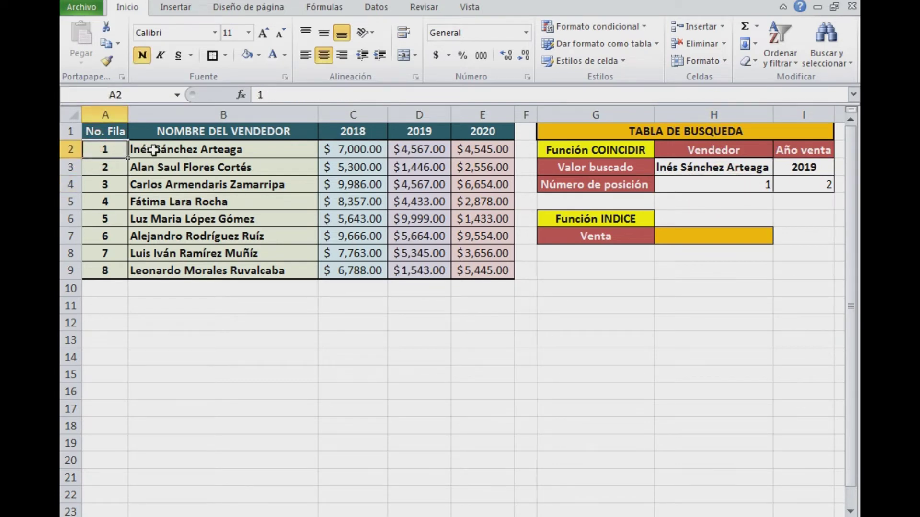
{"action": "left_click", "coordinate": [710, 186]}
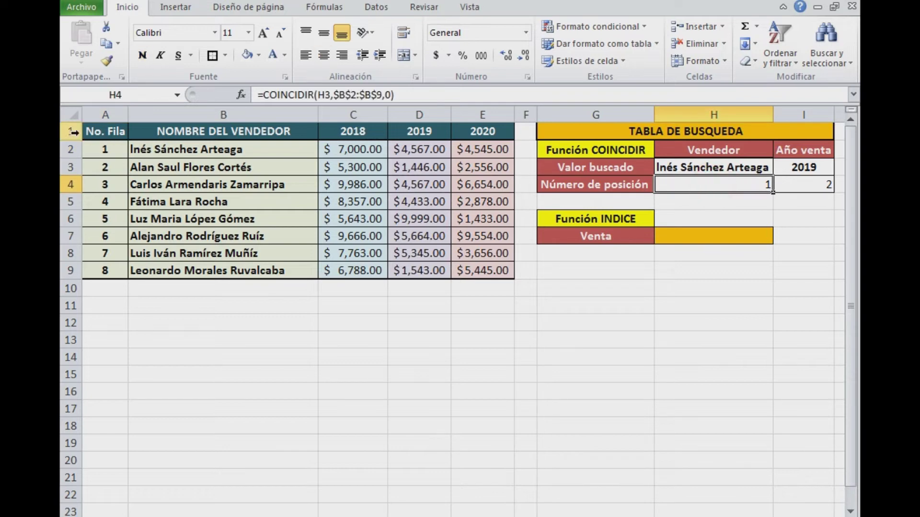
{"action": "left_click", "coordinate": [99, 146]}
{"action": "left_click", "coordinate": [817, 186]}
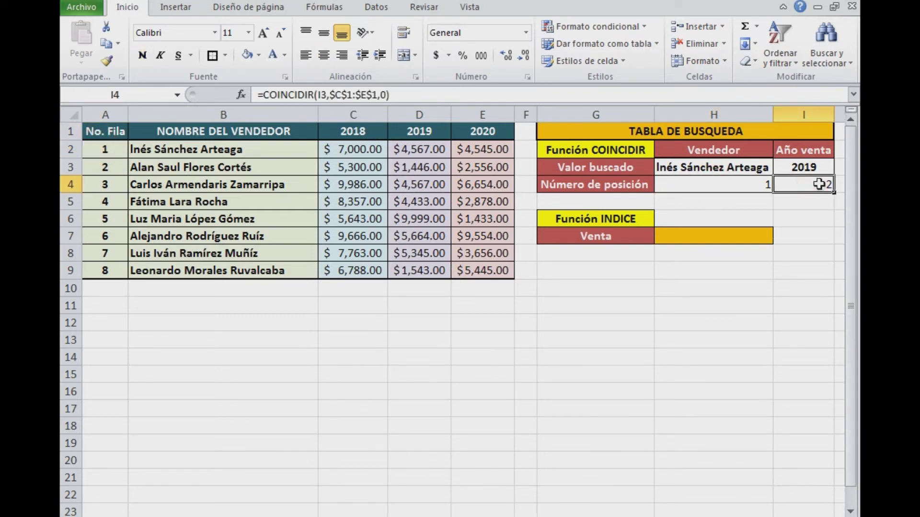
{"action": "left_click", "coordinate": [418, 131]}
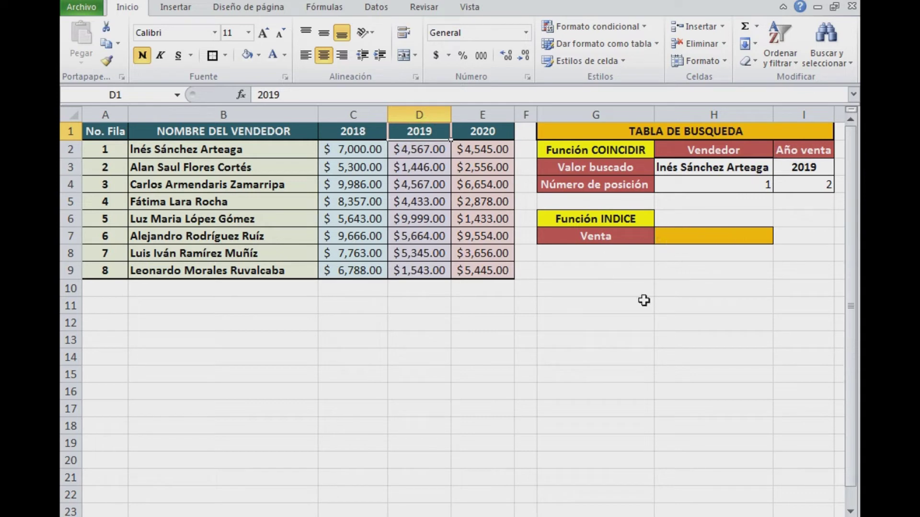
{"action": "left_click", "coordinate": [796, 169]}
{"action": "left_click", "coordinate": [682, 169]}
{"action": "left_click", "coordinate": [670, 238]}
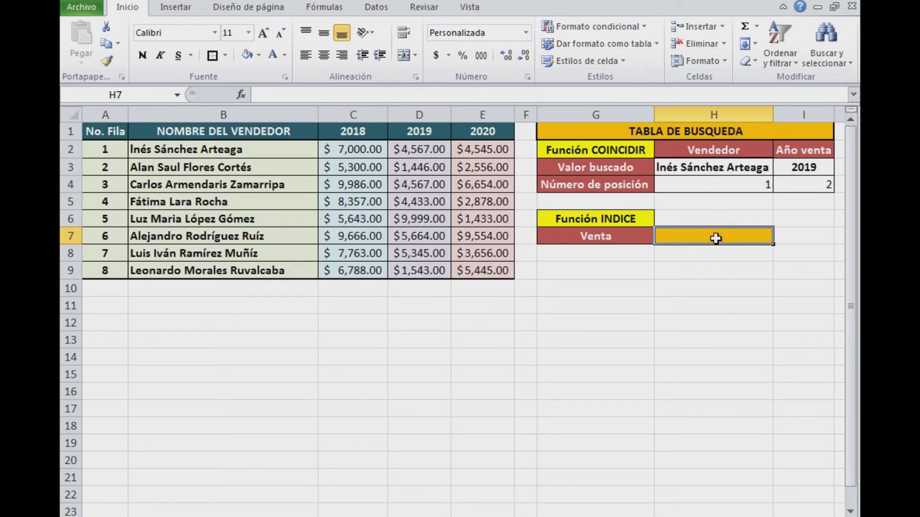
Step: In H7, enter =INDICE($C$2:$E$9,H4,I4) to return the Venta value
{"action": "type", "text": "=indici"}
{"action": "key", "text": "BackSpace"}
{"action": "type", "text": "e"}
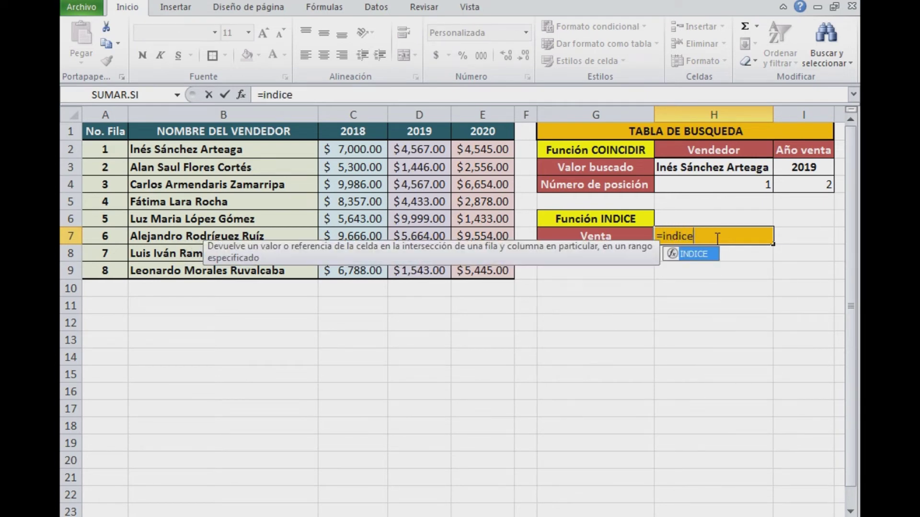
{"action": "type", "text": "("}
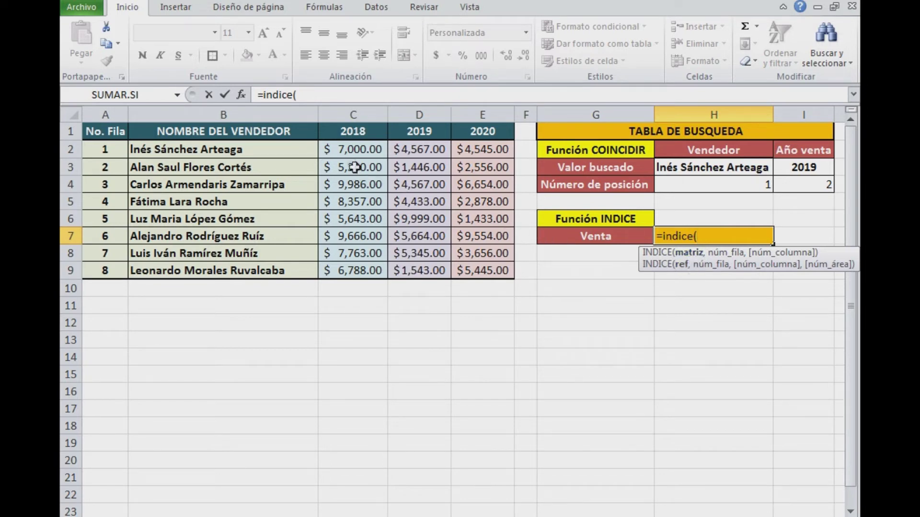
{"action": "mouse_move", "coordinate": [345, 146]}
{"action": "left_mouse_down"}
{"action": "mouse_move", "coordinate": [401, 159]}
{"action": "mouse_move", "coordinate": [498, 270]}
{"action": "left_mouse_up"}
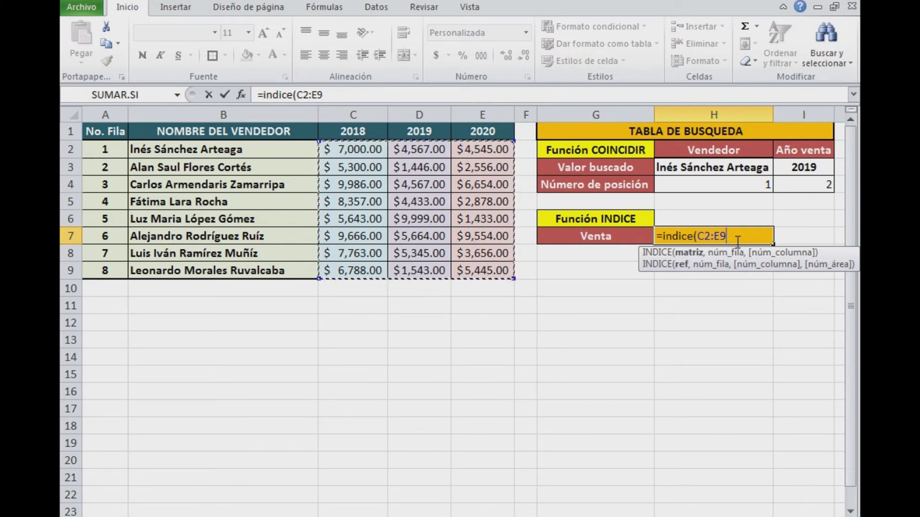
{"action": "key", "text": "F4"}
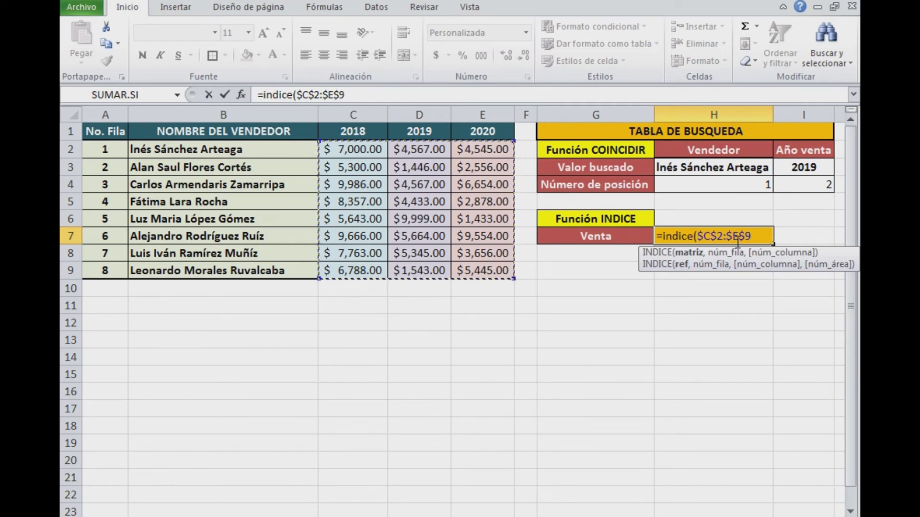
{"action": "type", "text": ","}
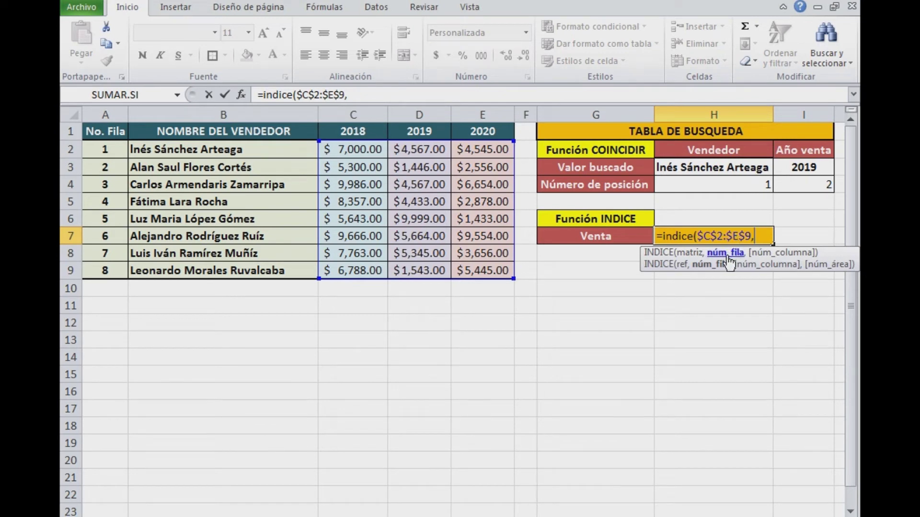
{"action": "left_click", "coordinate": [750, 184]}
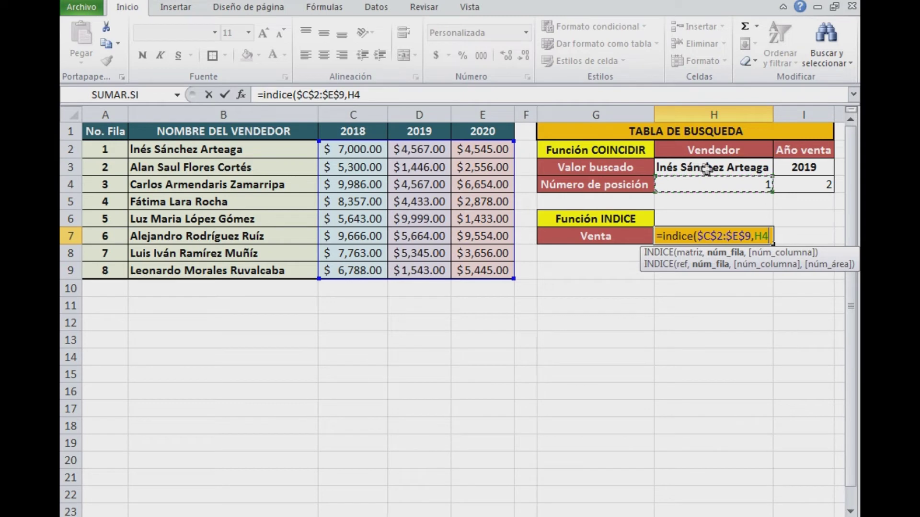
{"action": "type", "text": ","}
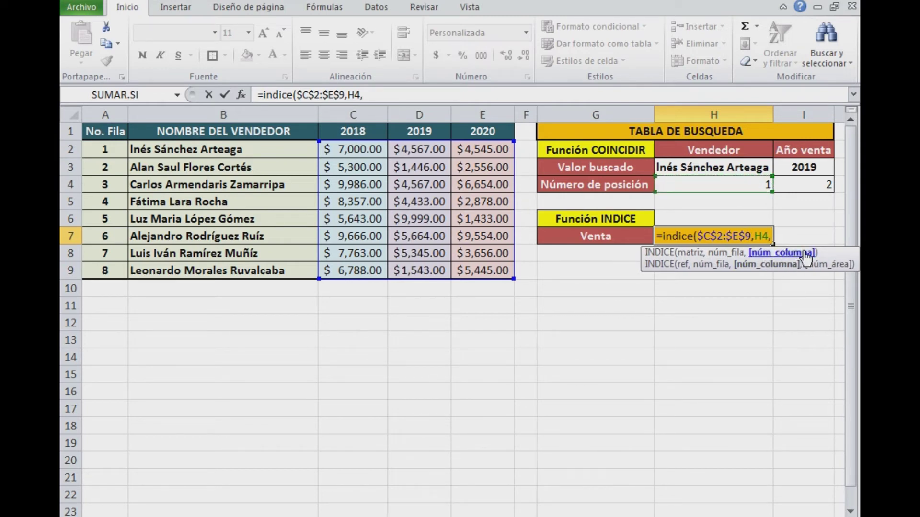
{"action": "left_click", "coordinate": [808, 184]}
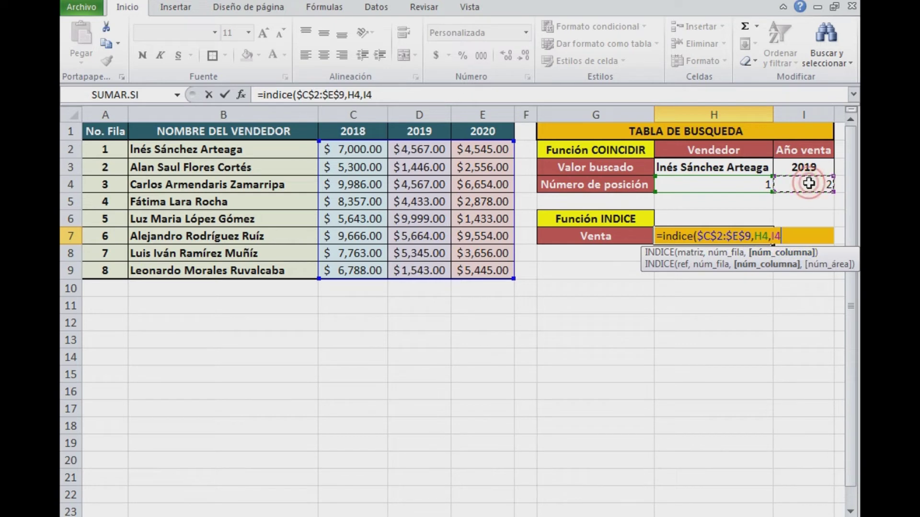
{"action": "type", "text": ")"}
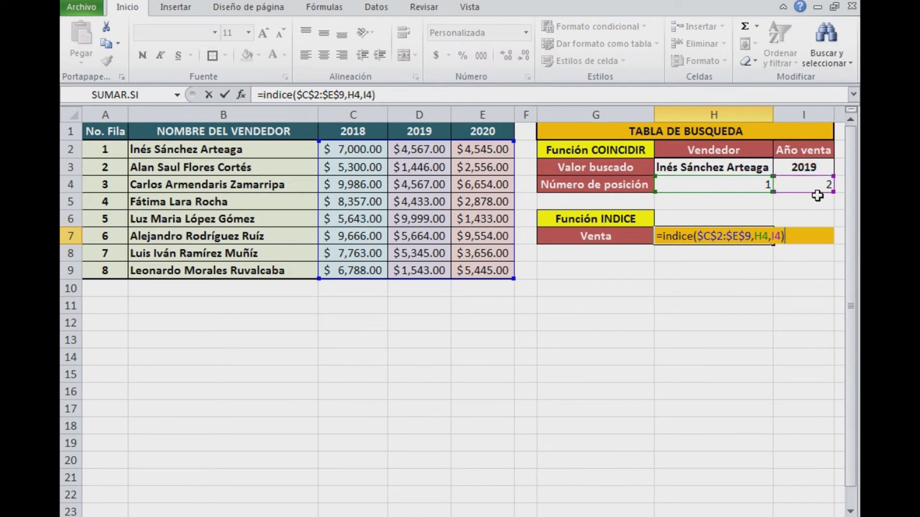
{"action": "key", "text": "Return"}
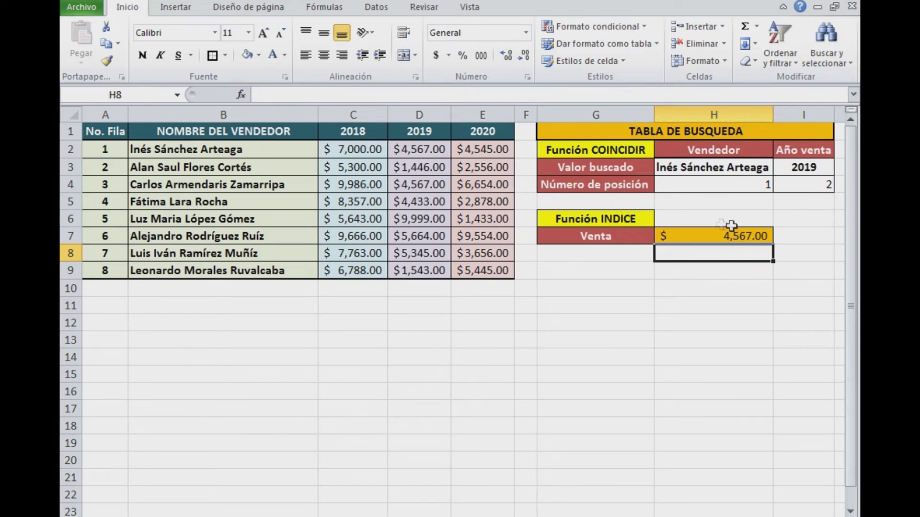
Step: Check the INDICE result in H7, then select the matching 2019 sale in D2 for a fill colour
{"action": "left_click", "coordinate": [727, 236]}
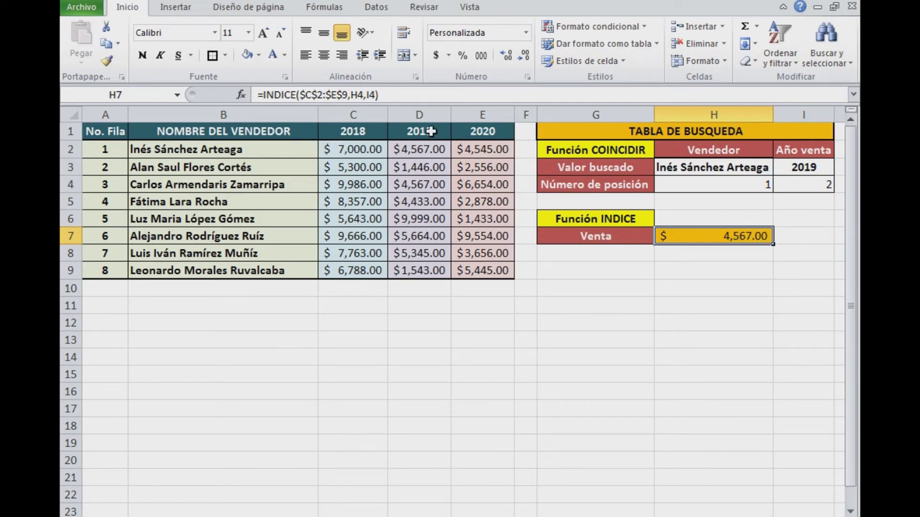
{"action": "left_click", "coordinate": [402, 150]}
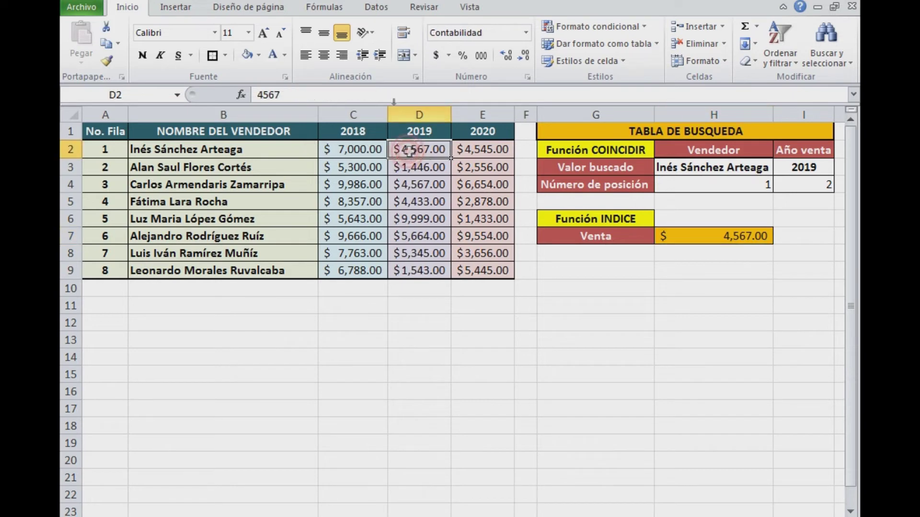
{"action": "left_click", "coordinate": [259, 55]}
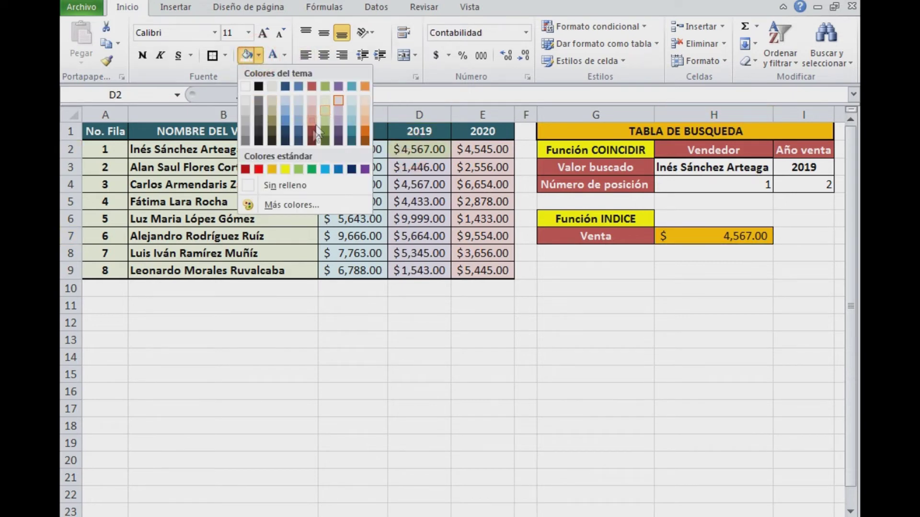
Step: Fill D2 orange, then recheck the INDICE formula in H7 and the position formula in H4
{"action": "left_click", "coordinate": [271, 169]}
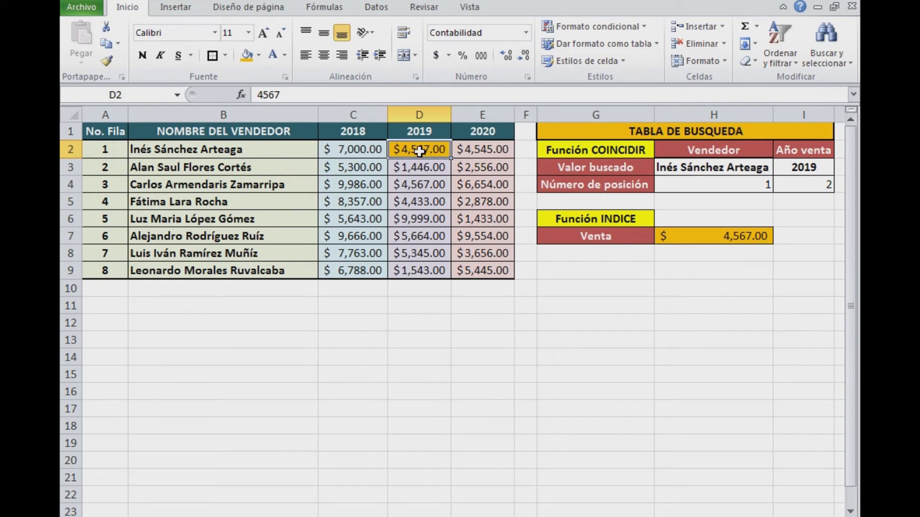
{"action": "left_click", "coordinate": [694, 236]}
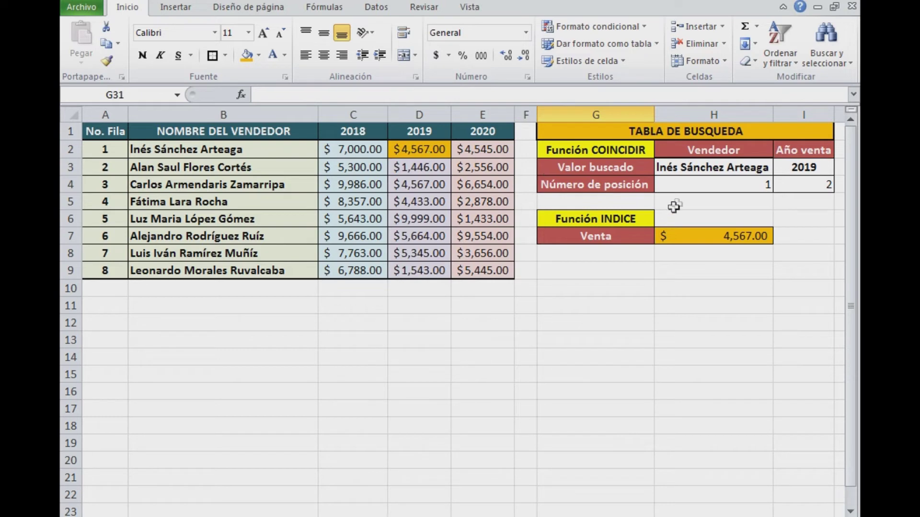
{"action": "left_click", "coordinate": [706, 184]}
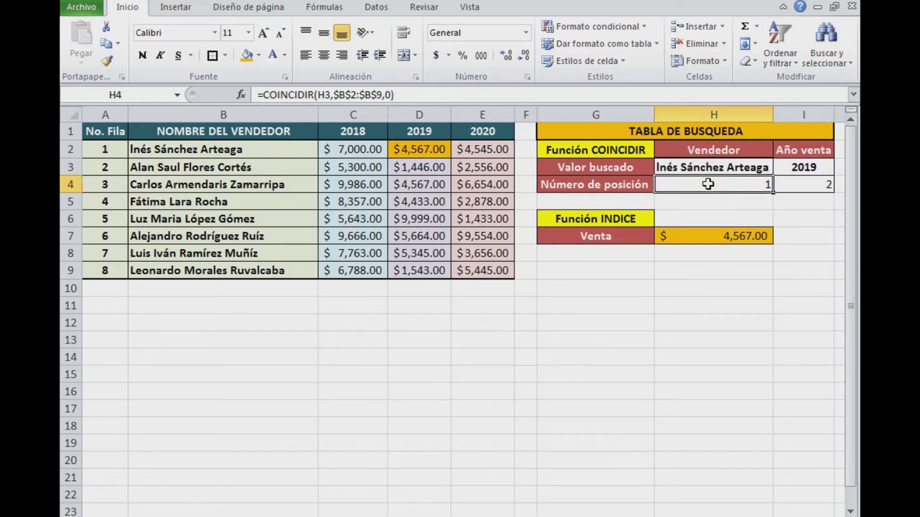
{"action": "left_click", "coordinate": [326, 95]}
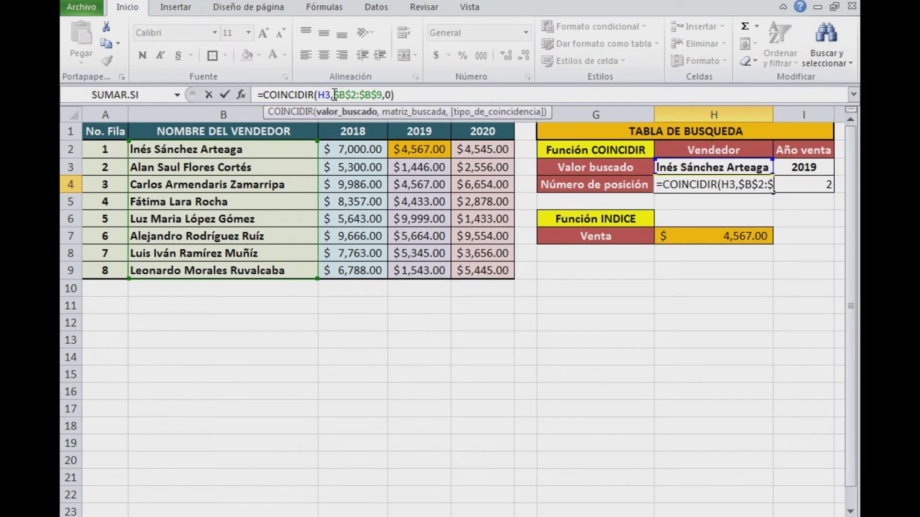
{"action": "left_click", "coordinate": [339, 94]}
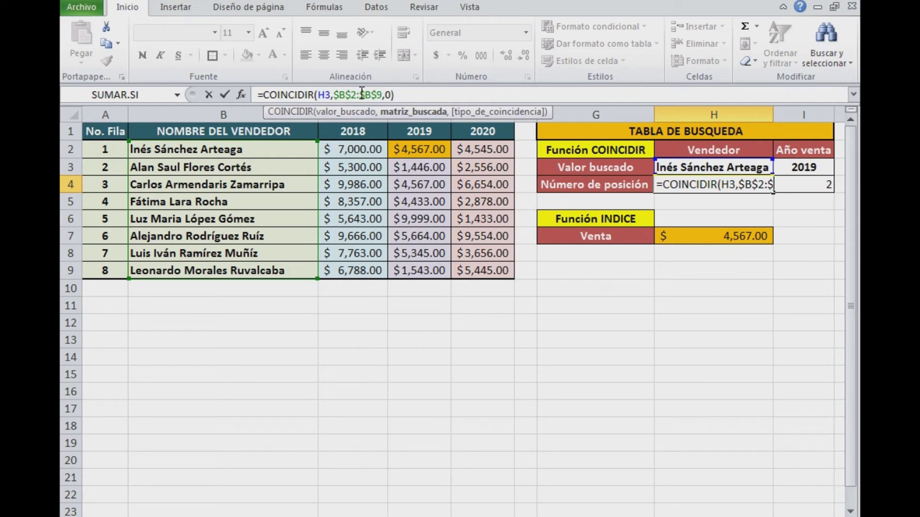
{"action": "left_click", "coordinate": [386, 95]}
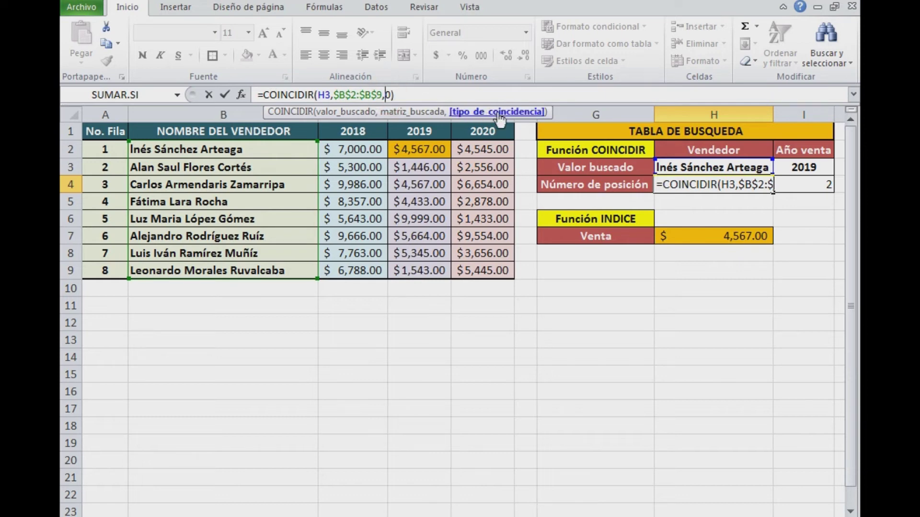
{"action": "type", "text": ")"}
{"action": "left_click", "coordinate": [399, 95]}
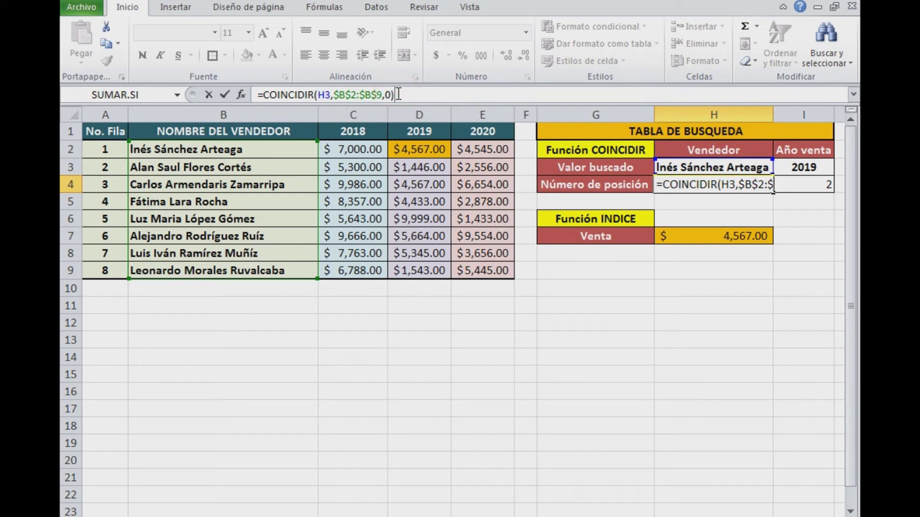
{"action": "key", "text": "Return"}
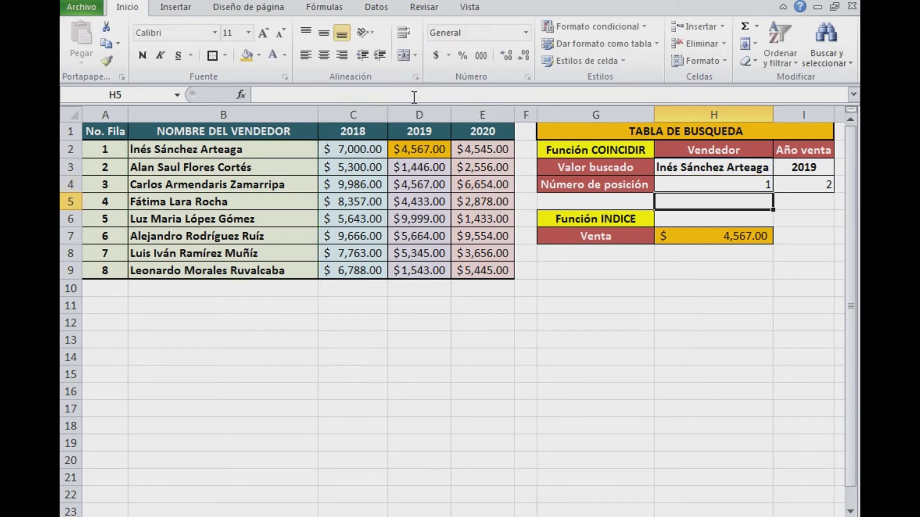
{"action": "left_click", "coordinate": [721, 186]}
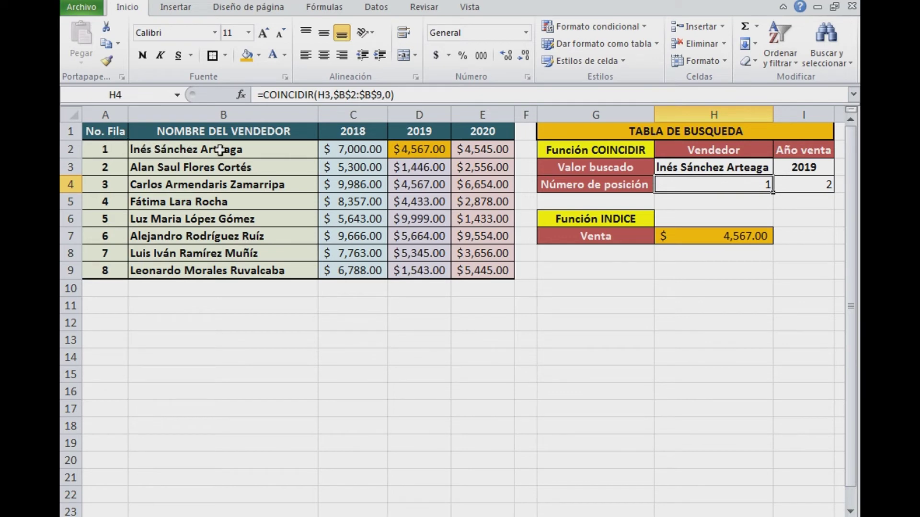
Step: Widen column I slightly with I4 selected
{"action": "left_click", "coordinate": [808, 184]}
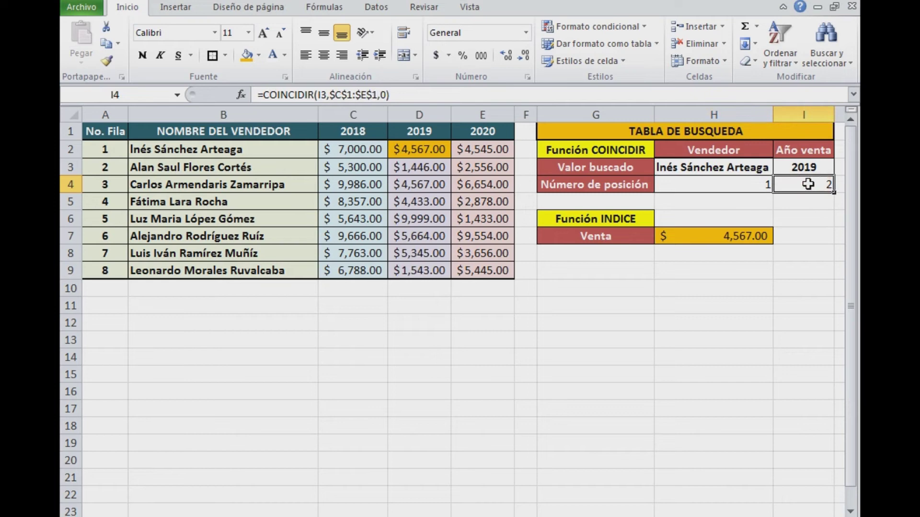
{"action": "key", "text": "alt+h"}
{"action": "key", "text": "o"}
{"action": "key", "text": "i"}
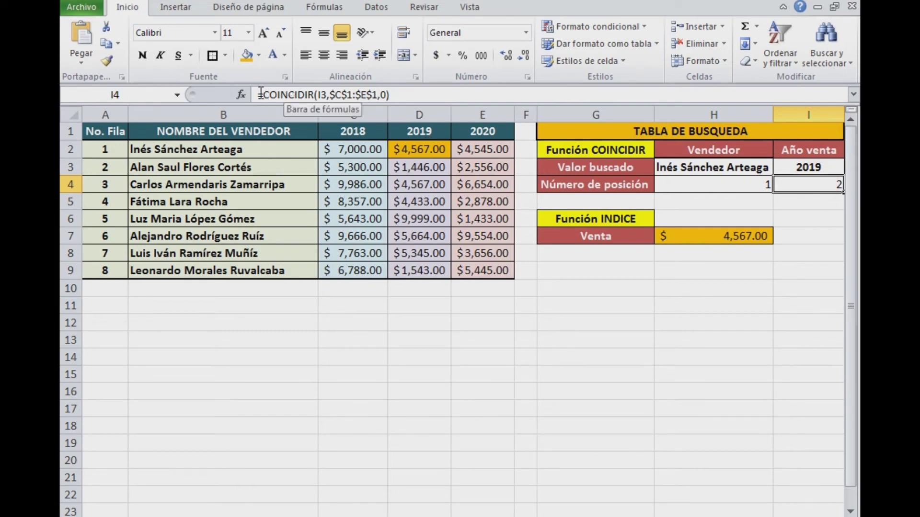
Step: Review the arguments of =COINCIDIR(I3,$C$1:$E$1,0) in I4 and confirm it unchanged
{"action": "left_click", "coordinate": [326, 94]}
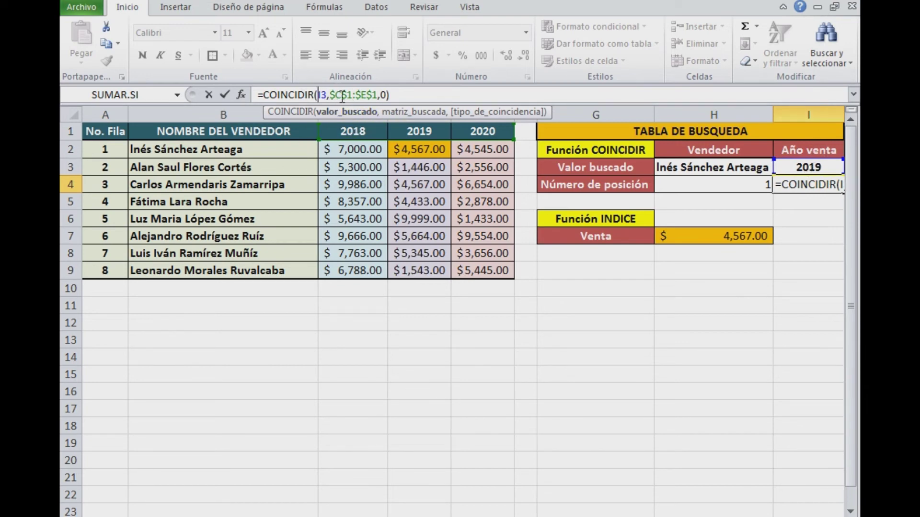
{"action": "left_click", "coordinate": [365, 97]}
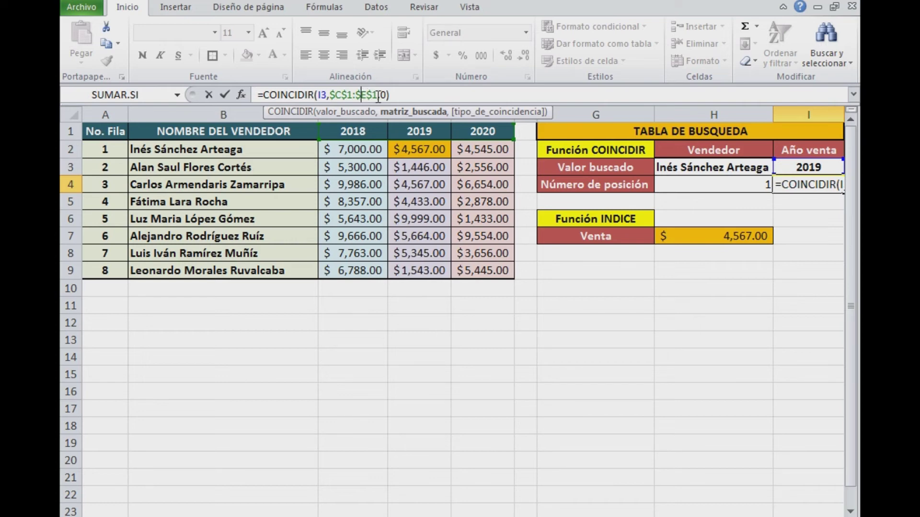
{"action": "left_click", "coordinate": [383, 94]}
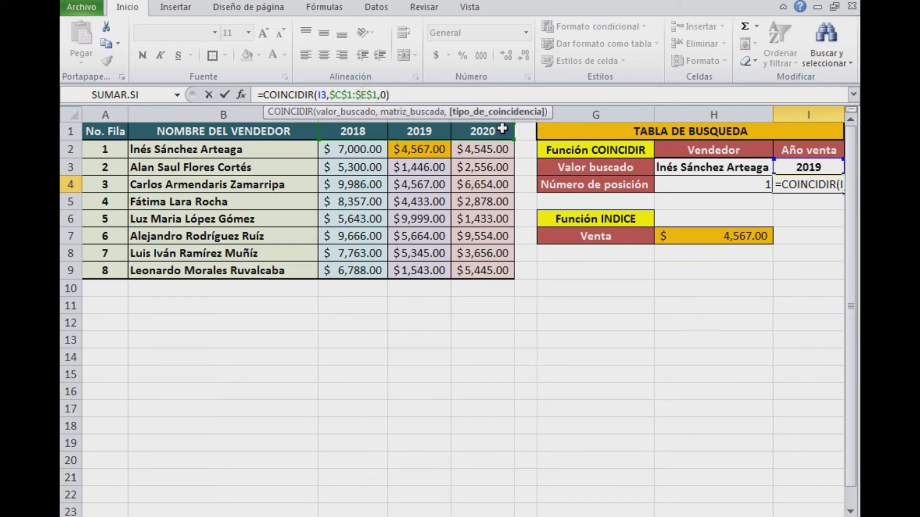
{"action": "left_click", "coordinate": [396, 95]}
{"action": "key", "text": "Return"}
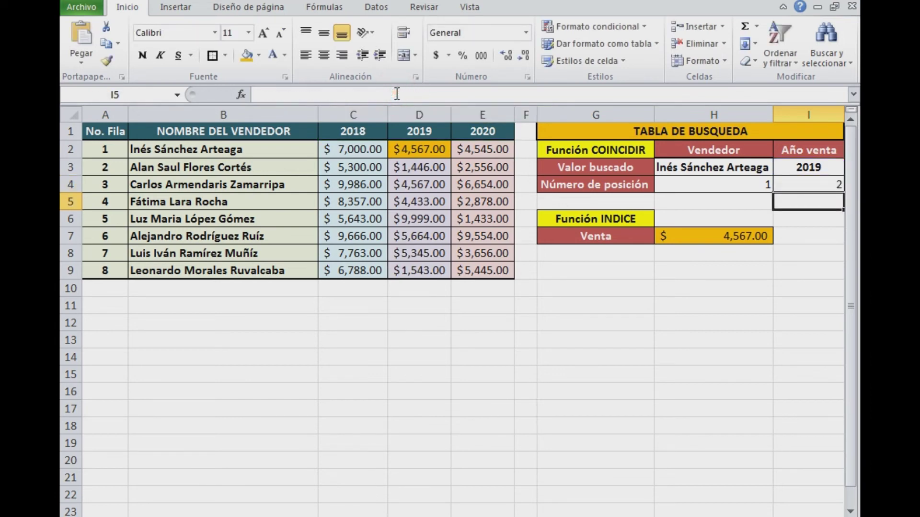
{"action": "left_click", "coordinate": [796, 184]}
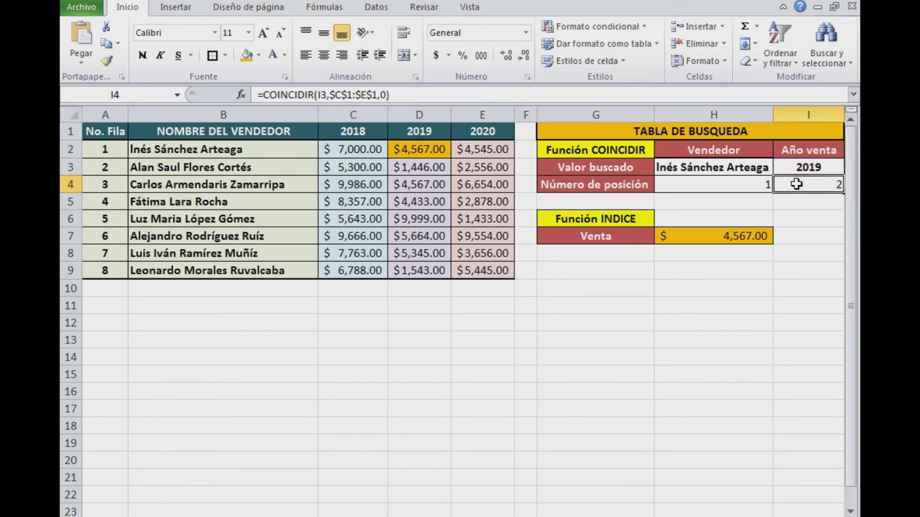
{"action": "left_click", "coordinate": [367, 113]}
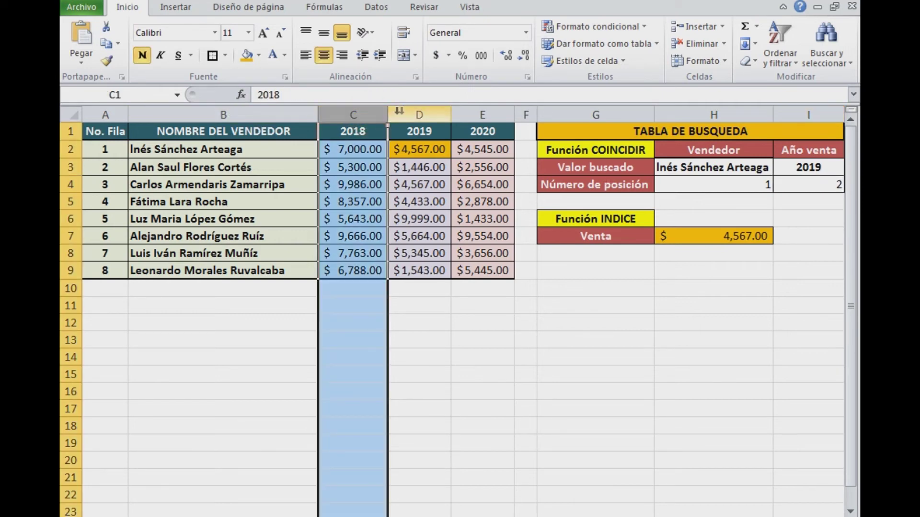
{"action": "left_click", "coordinate": [413, 113]}
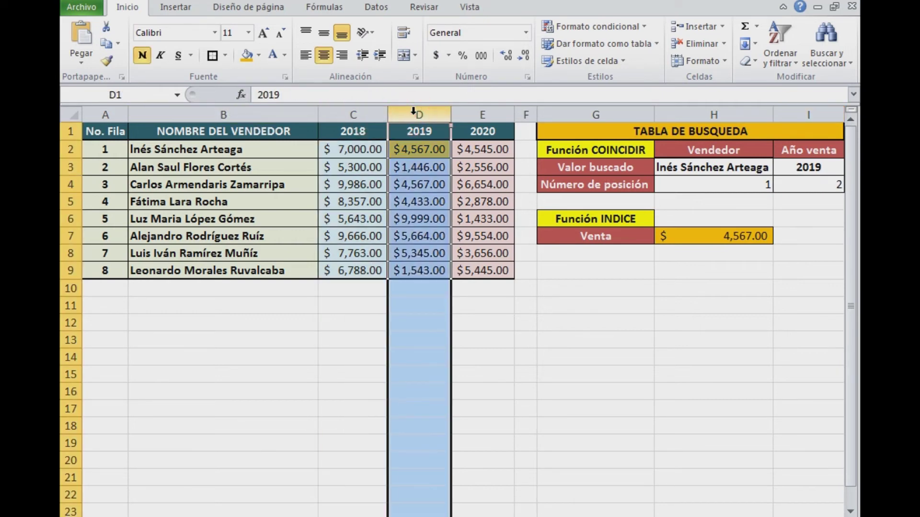
{"action": "left_click", "coordinate": [482, 115]}
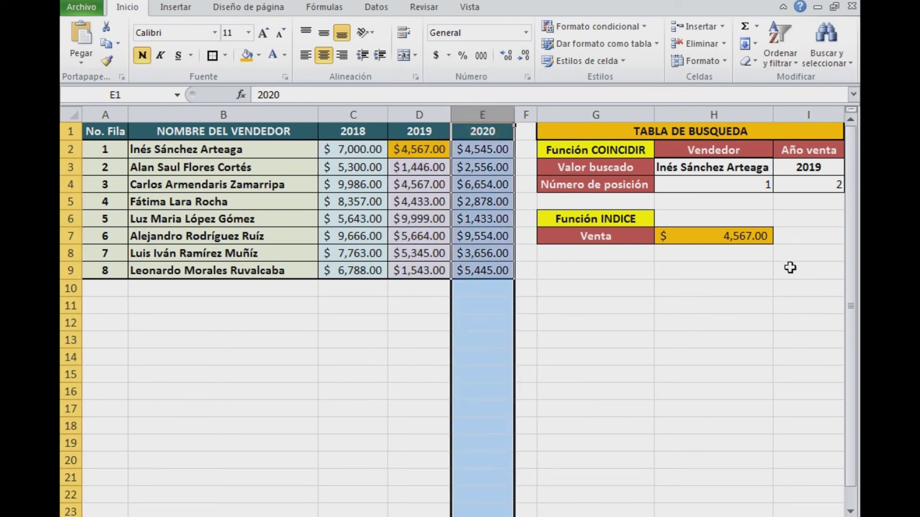
{"action": "left_click", "coordinate": [788, 269]}
{"action": "left_click", "coordinate": [810, 184]}
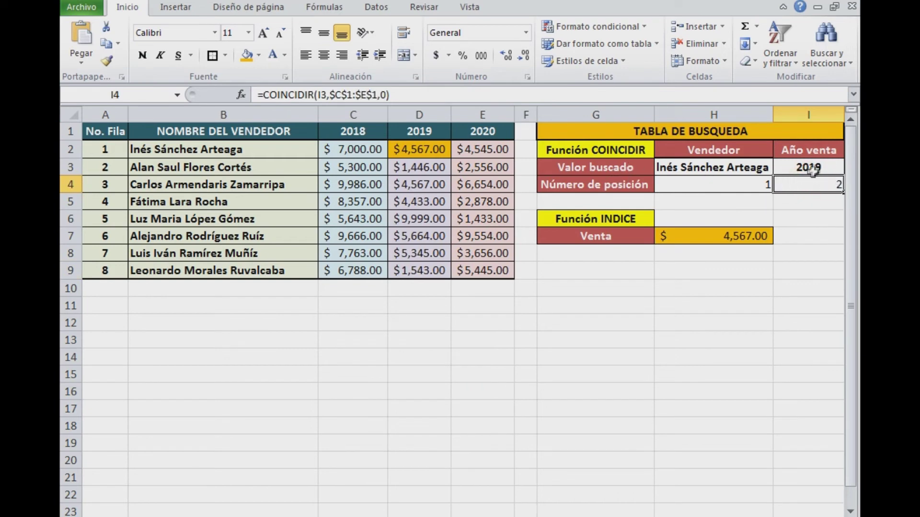
{"action": "left_click", "coordinate": [716, 186]}
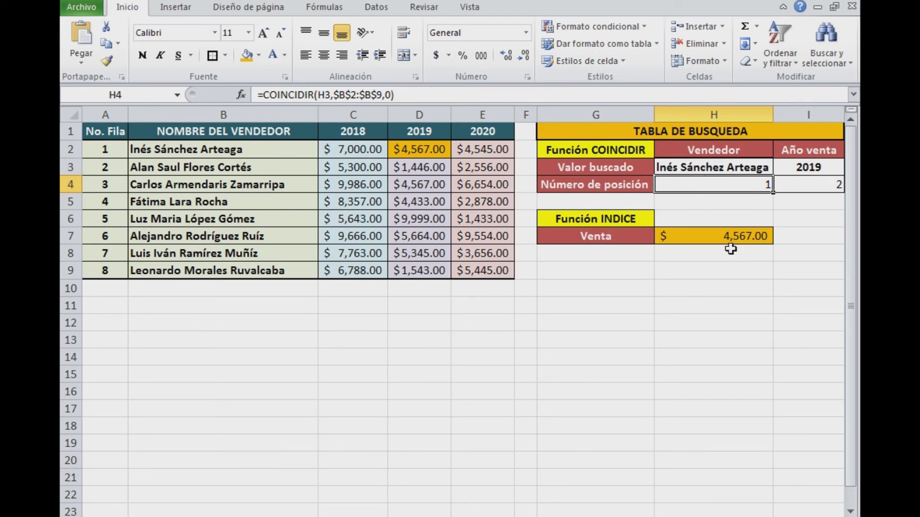
{"action": "left_click", "coordinate": [699, 238]}
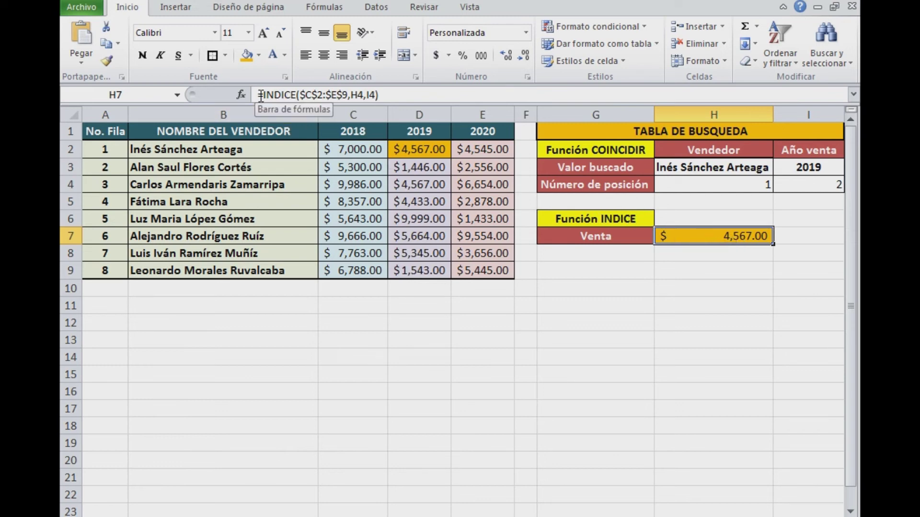
{"action": "left_click", "coordinate": [317, 94]}
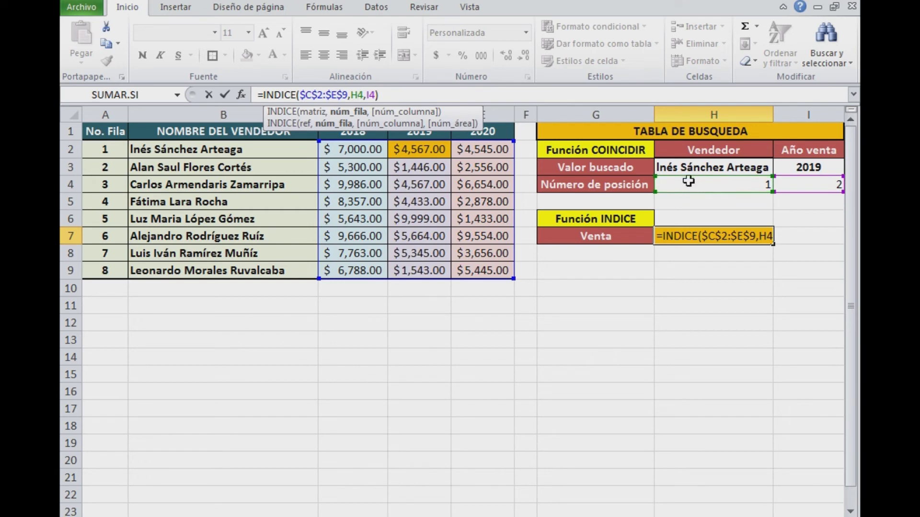
{"action": "left_click", "coordinate": [375, 95]}
{"action": "left_click", "coordinate": [369, 95]}
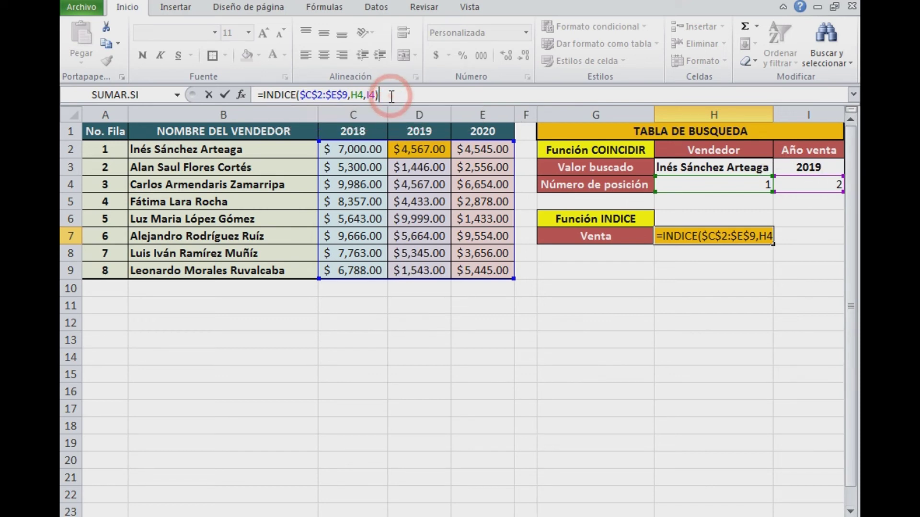
{"action": "key", "text": "Return"}
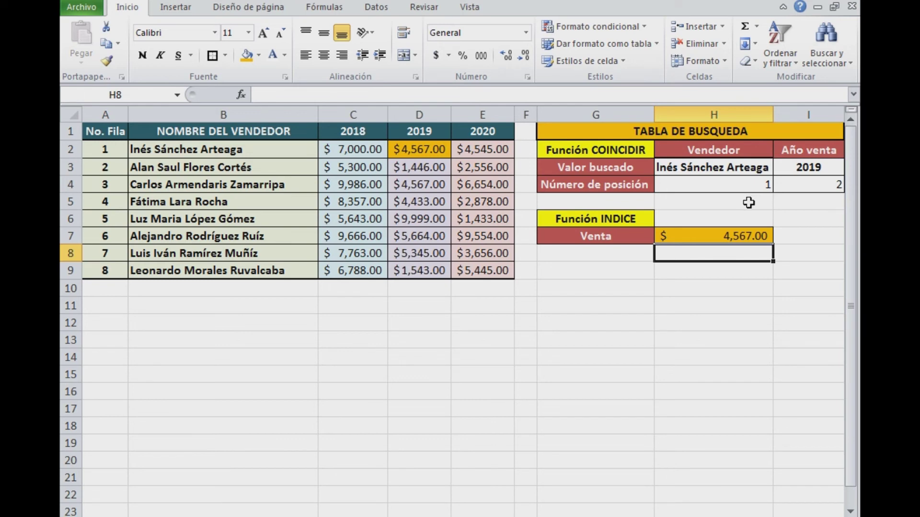
Step: Replace the Vendedor value in H3 with the second seller's full name
{"action": "left_click", "coordinate": [726, 167]}
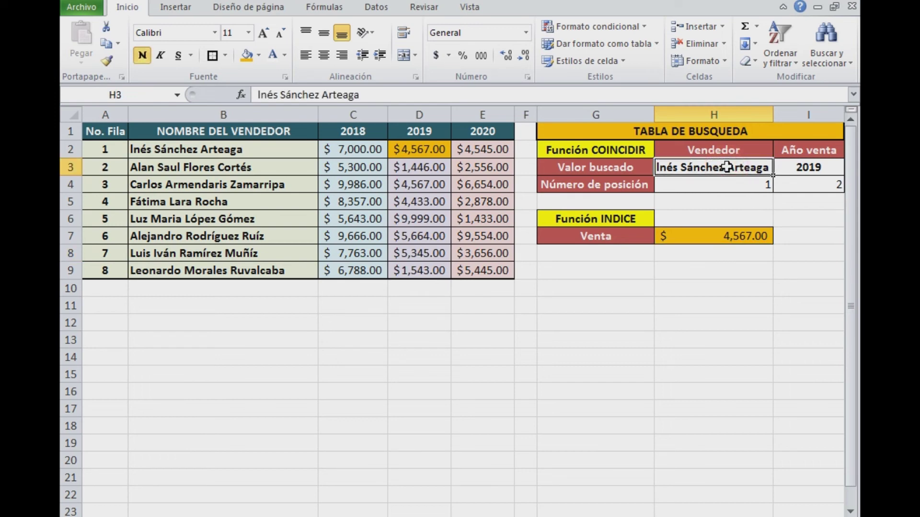
{"action": "key", "text": "BackSpace"}
{"action": "type", "text": "Alan Saul Flores Cortés"}
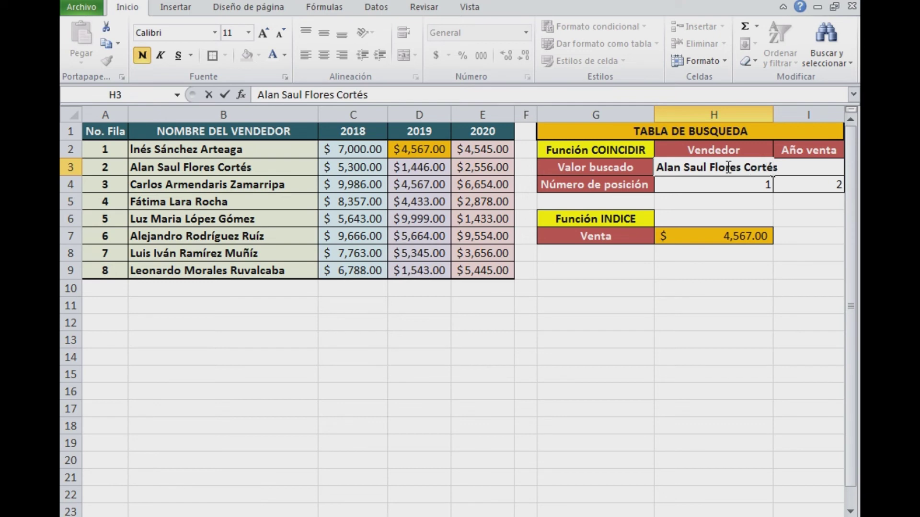
{"action": "key", "text": "Return"}
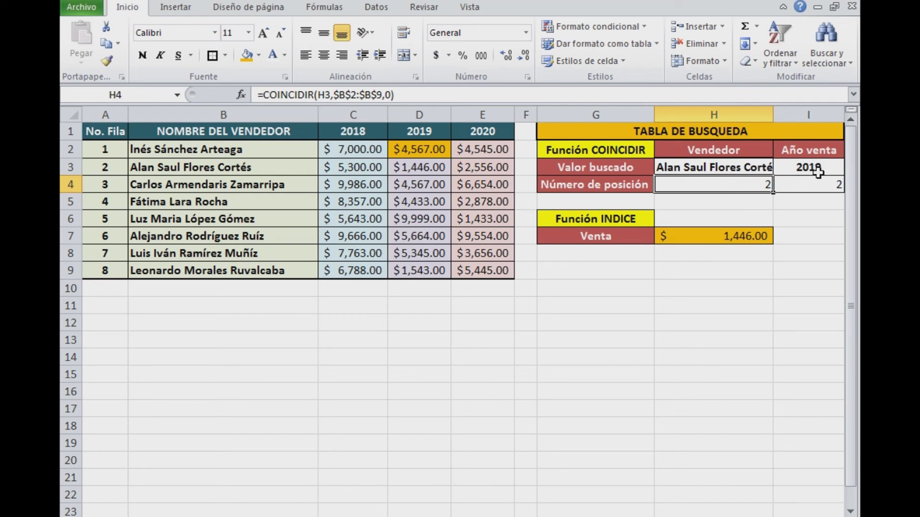
Step: Highlight the second seller's $1,446.00 sale in D3 orange and clear the year in I3
{"action": "left_click", "coordinate": [422, 165]}
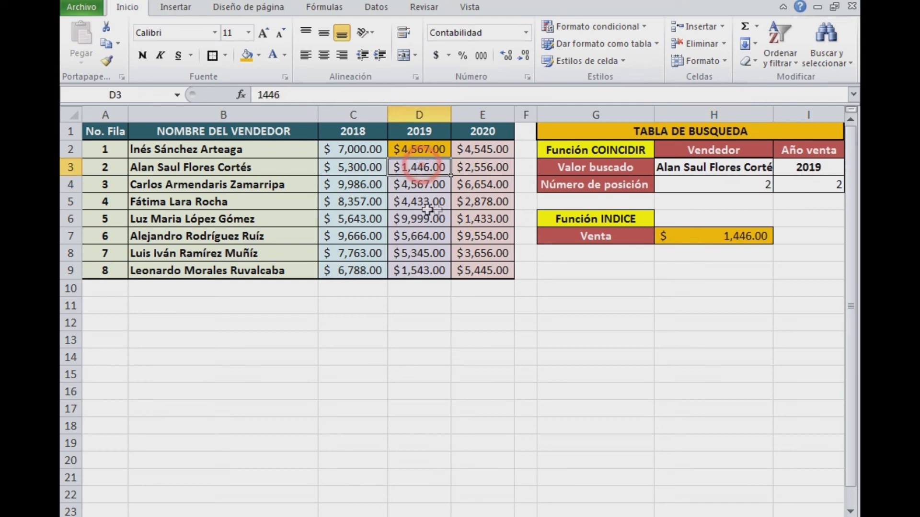
{"action": "left_click", "coordinate": [246, 54]}
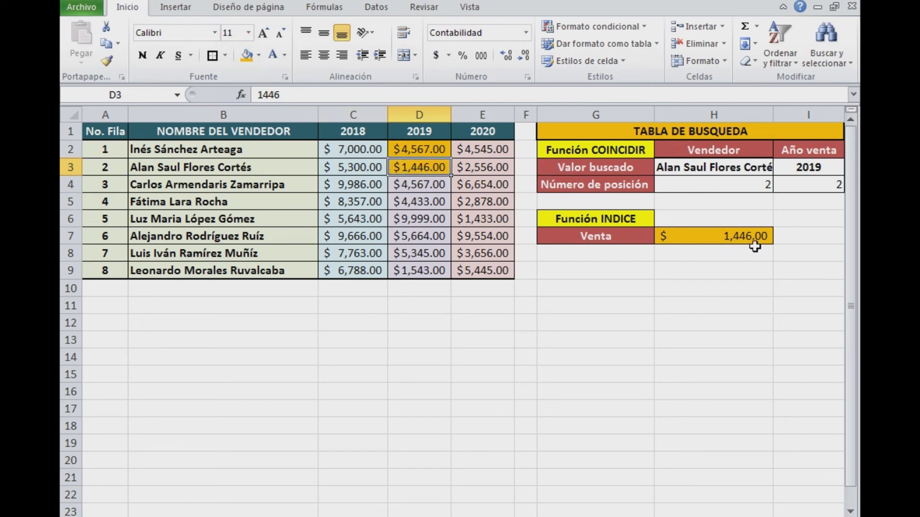
{"action": "left_click", "coordinate": [826, 167]}
{"action": "key", "text": "BackSpace"}
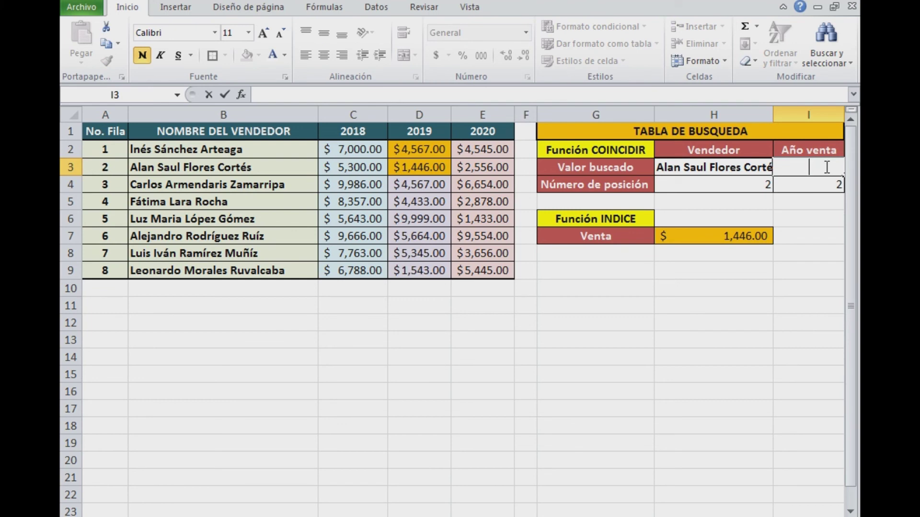
Step: Set the lookup year in I3 to 2020 and fill the returned $2,556.00 sale in E3 orange
{"action": "type", "text": "2020"}
{"action": "key", "text": "Return"}
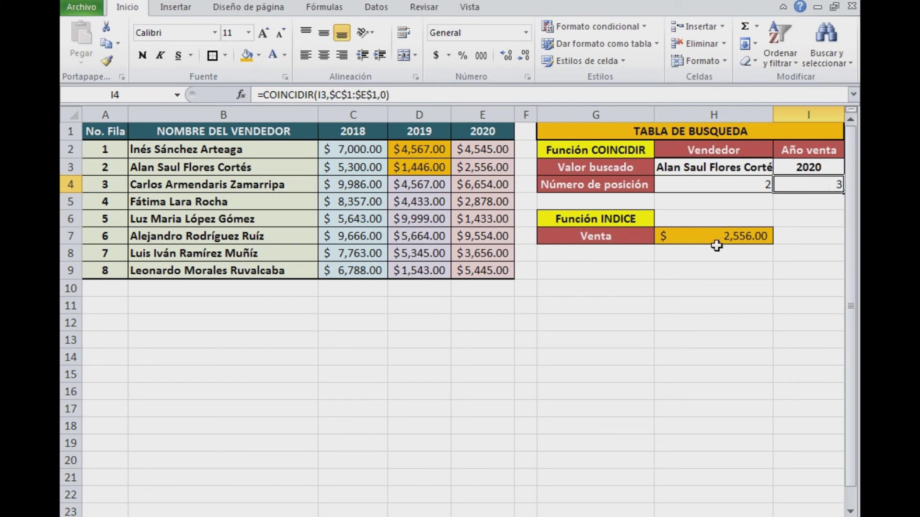
{"action": "left_click", "coordinate": [486, 169]}
{"action": "left_click", "coordinate": [247, 55]}
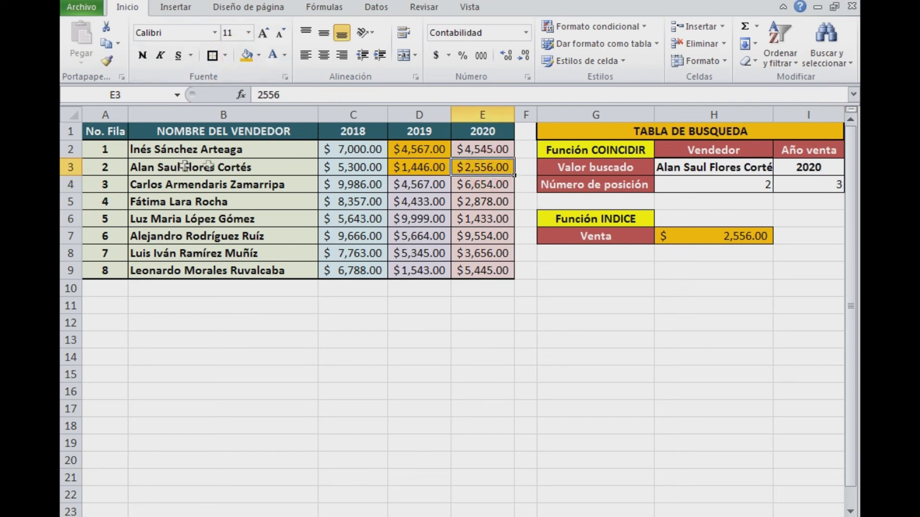